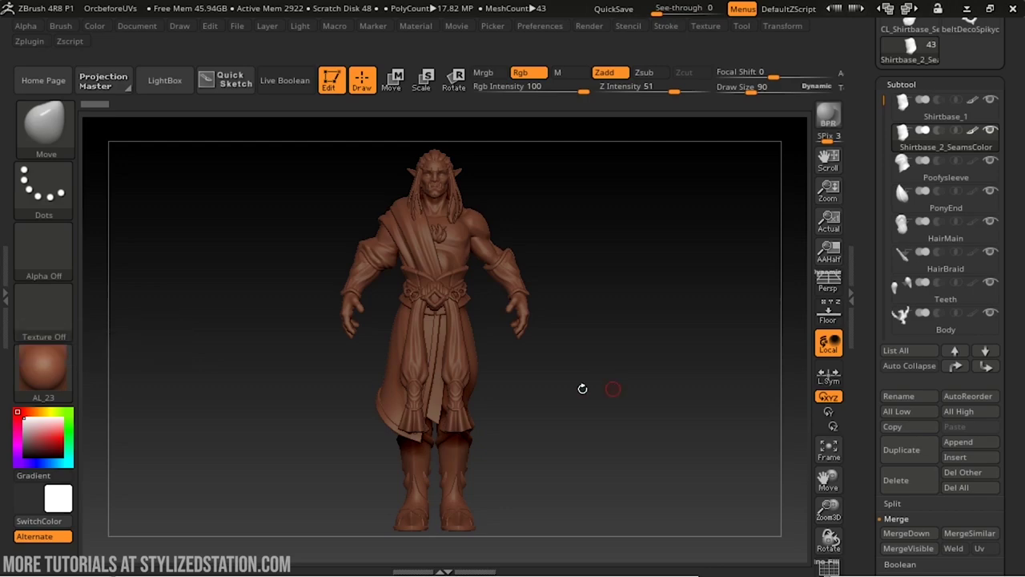
Examine the fully clothed orc character from the full figure to the head, torso and belt
drag(581, 389, 574, 384)
drag(517, 397, 347, 360)
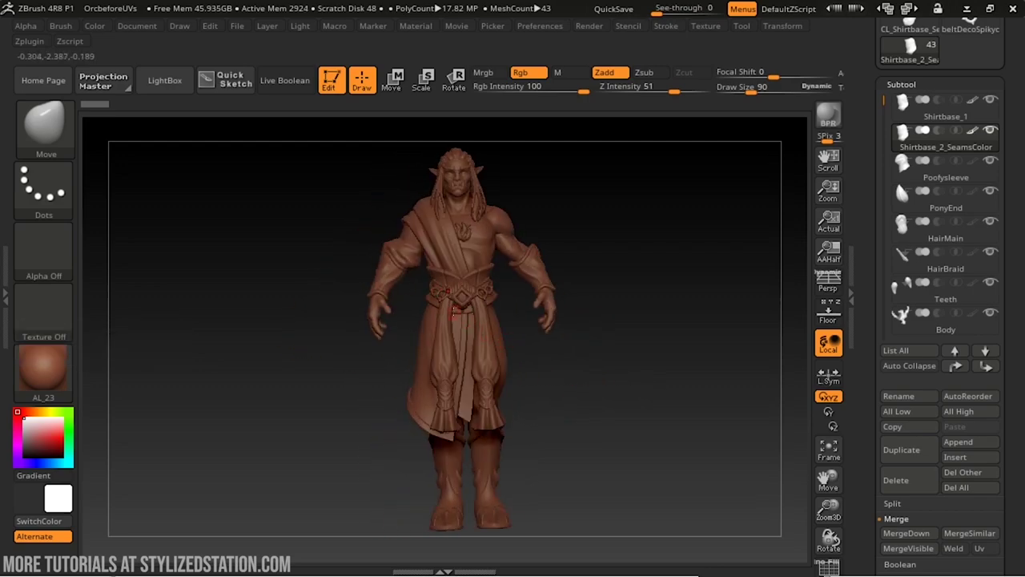
ctrl+right_drag(449, 286, 519, 382)
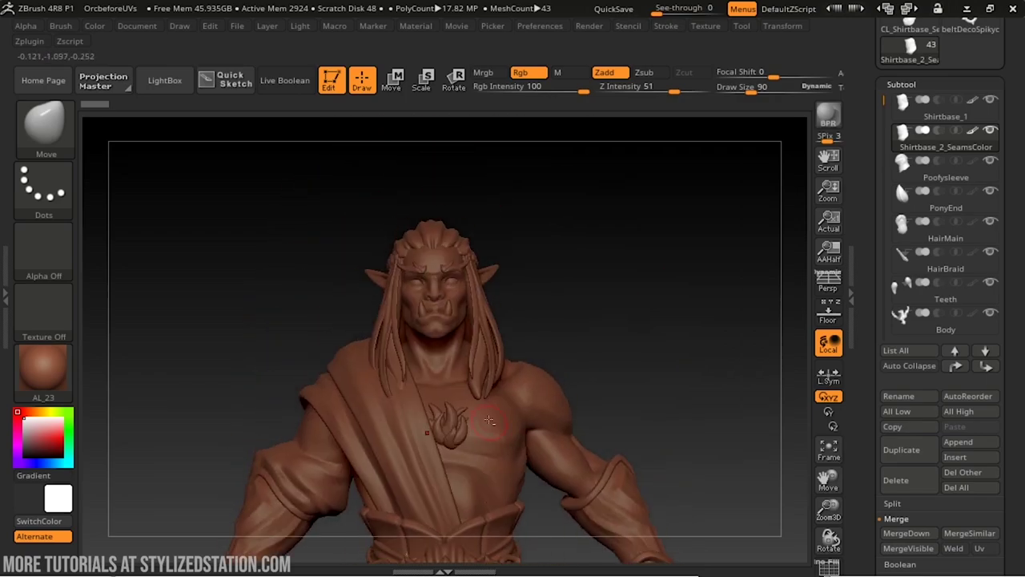
drag(520, 393, 574, 426)
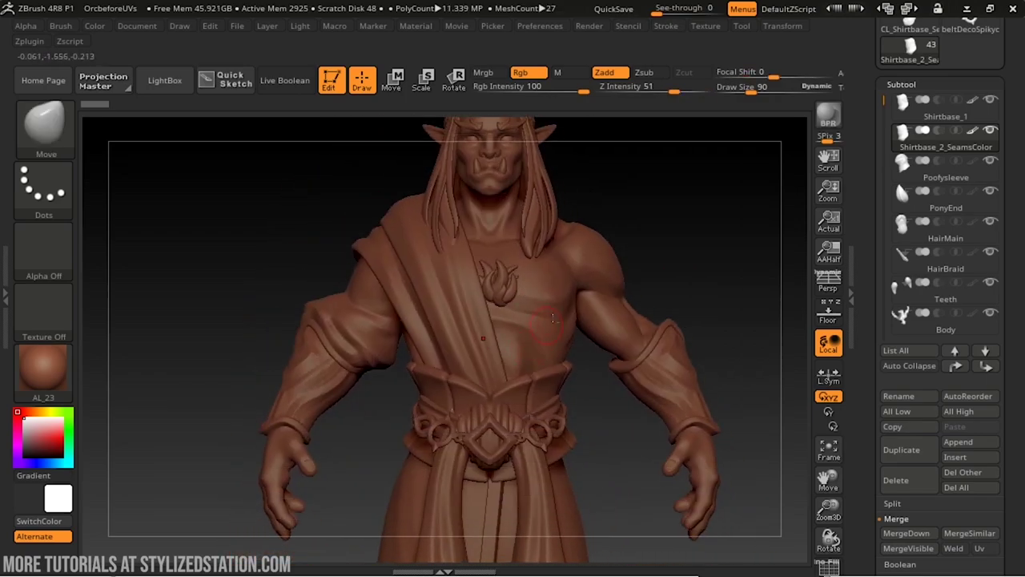
drag(481, 400, 532, 411)
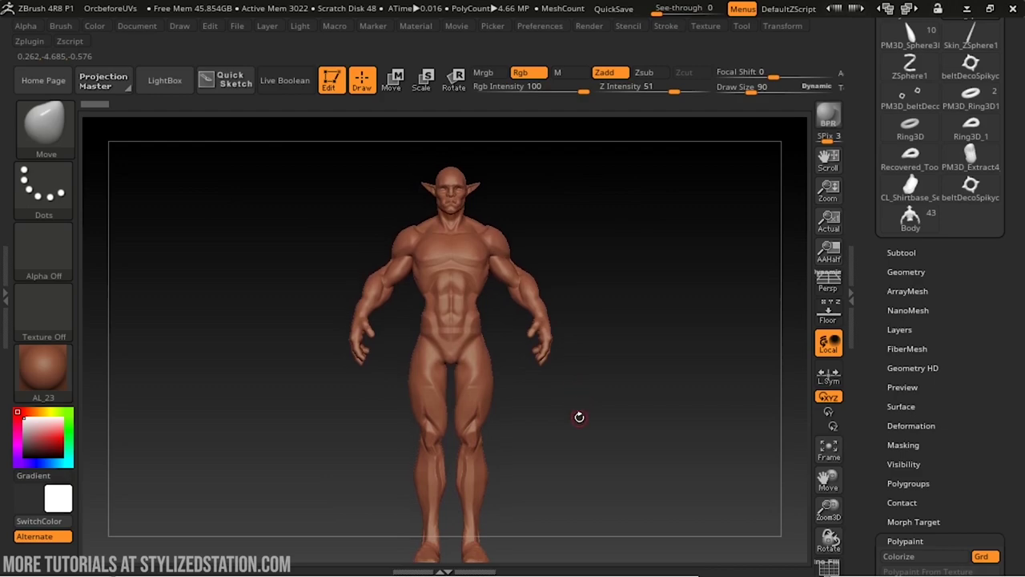
Examine the anatomy of the unclothed full body mesh, from the whole figure to the torso and arms
shift+drag(588, 414, 562, 409)
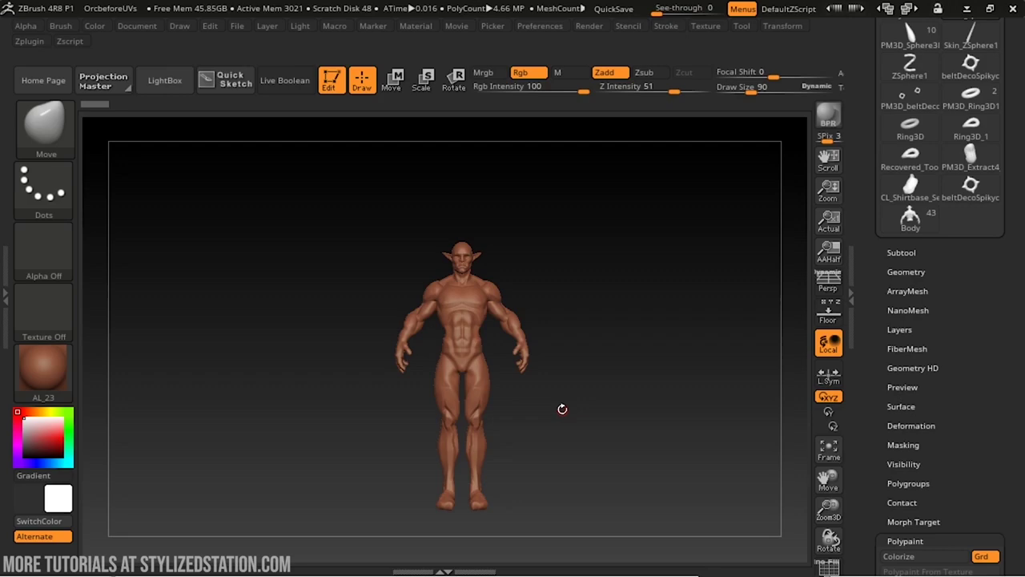
mouse_move(562, 409)
ctrl+right_down()
mouse_move(557, 471)
mouse_move(553, 438)
mouse_move(566, 483)
mouse_move(587, 213)
ctrl+right_up()
right_drag(513, 292, 694, 460)
drag(694, 460, 548, 368)
alt+right_drag(548, 368, 540, 495)
shift+right_drag(705, 424, 574, 423)
right_click(573, 423)
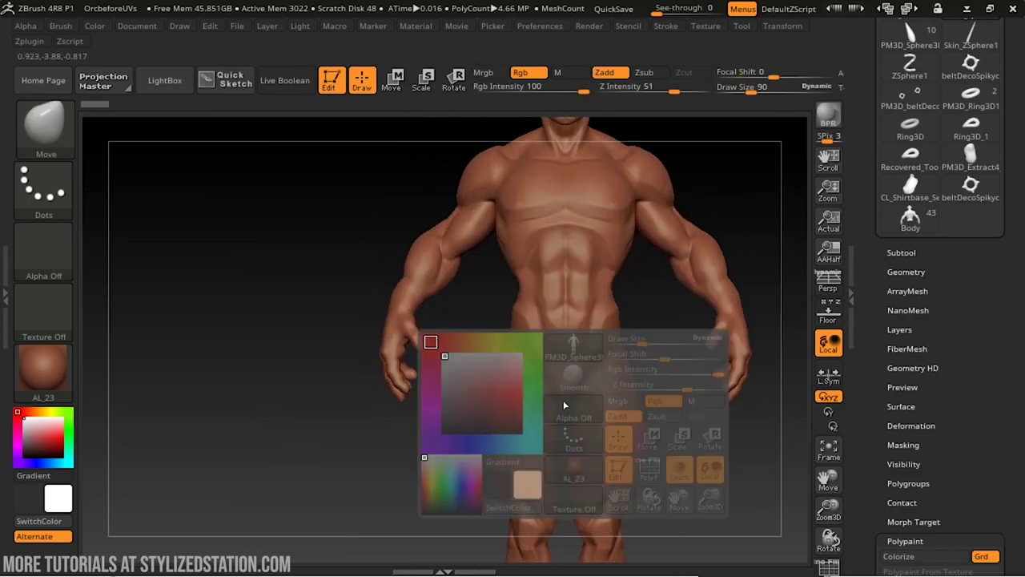
drag(564, 406, 515, 414)
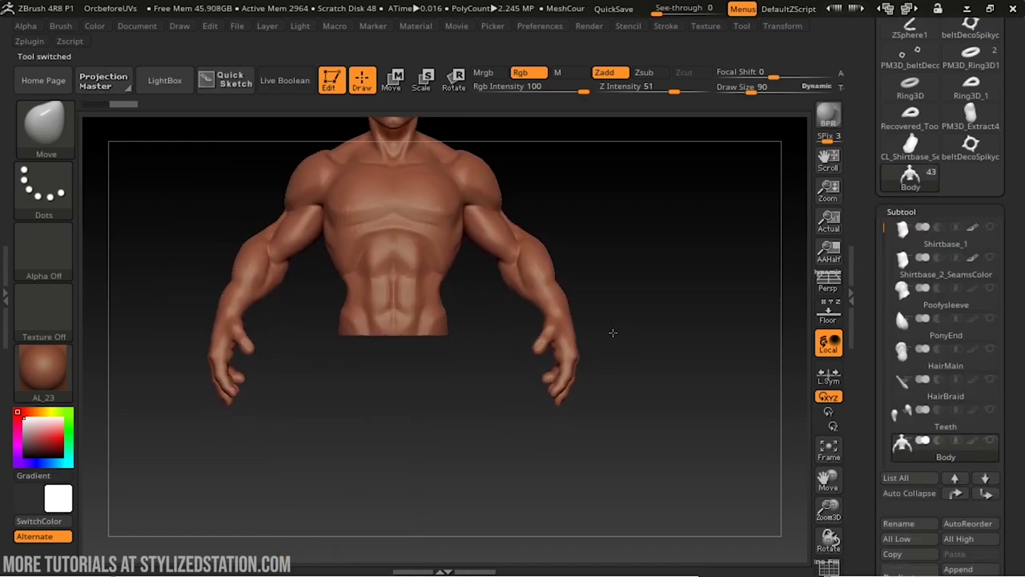
Frame the isolated Body torso and show all the other subtools again
drag(600, 341, 552, 384)
key(f)
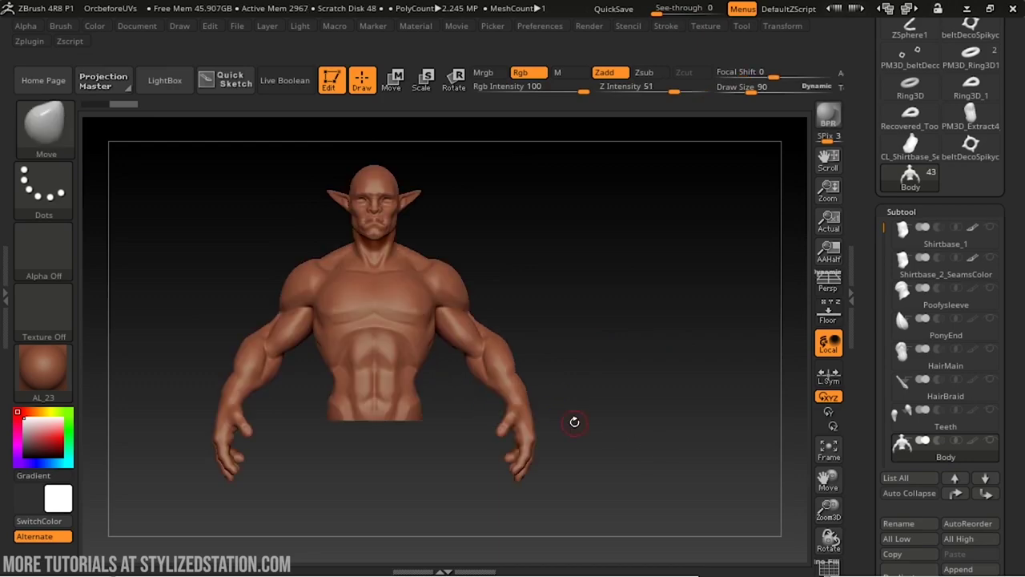
shift+click(989, 443)
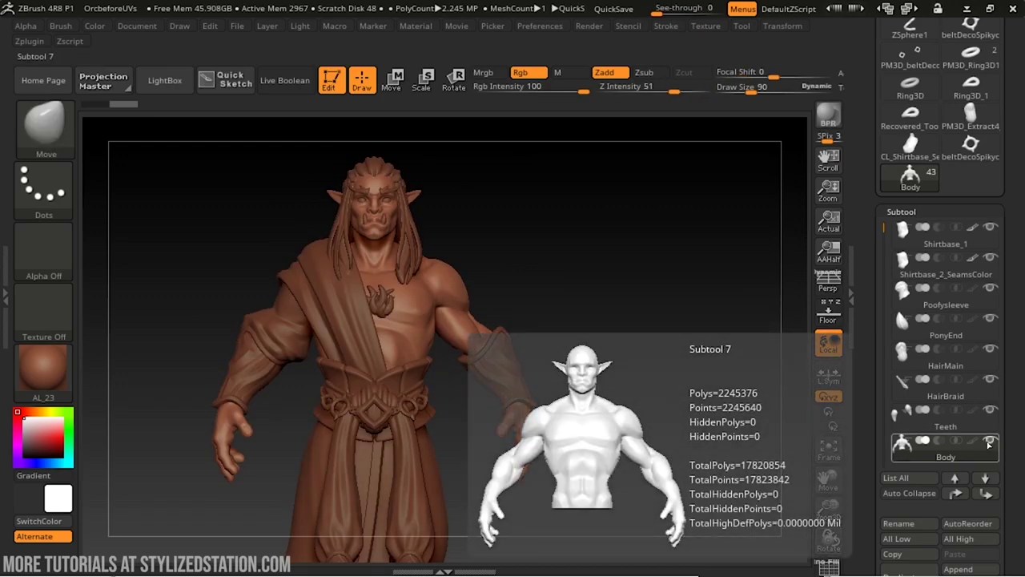
drag(417, 320, 508, 317)
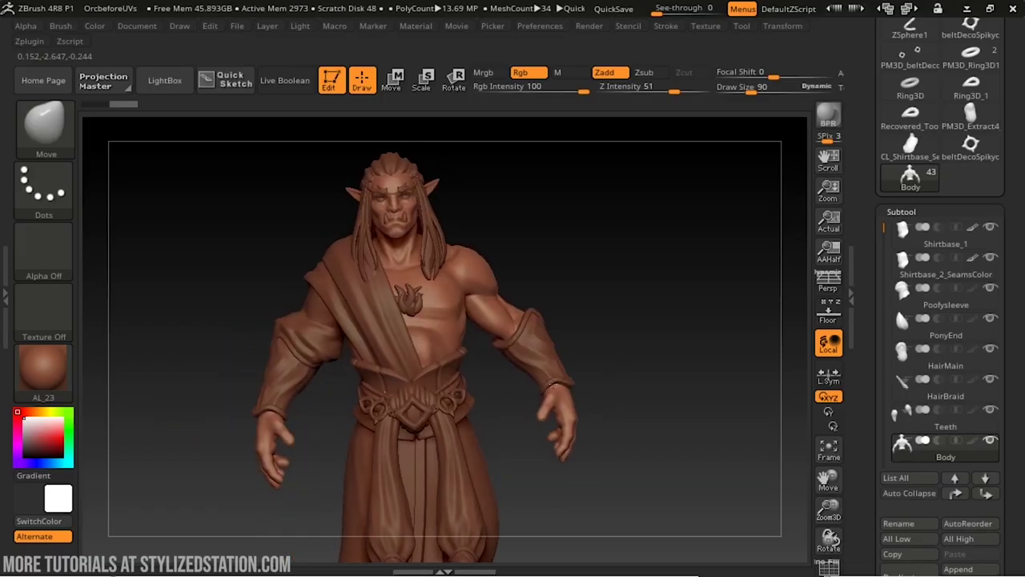
Select the HairStrands subtool and examine the large braid hanging down the character's back
click(919, 430)
alt+click(445, 235)
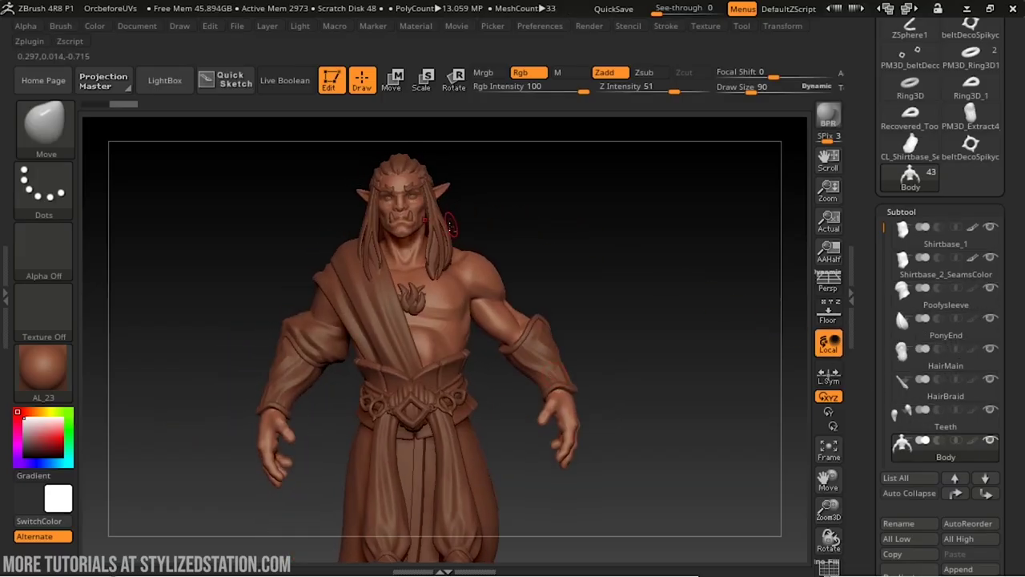
drag(753, 336, 727, 357)
alt+drag(621, 255, 609, 549)
mouse_move(737, 481)
mouse_down()
mouse_move(652, 498)
mouse_move(488, 298)
mouse_move(491, 285)
mouse_up()
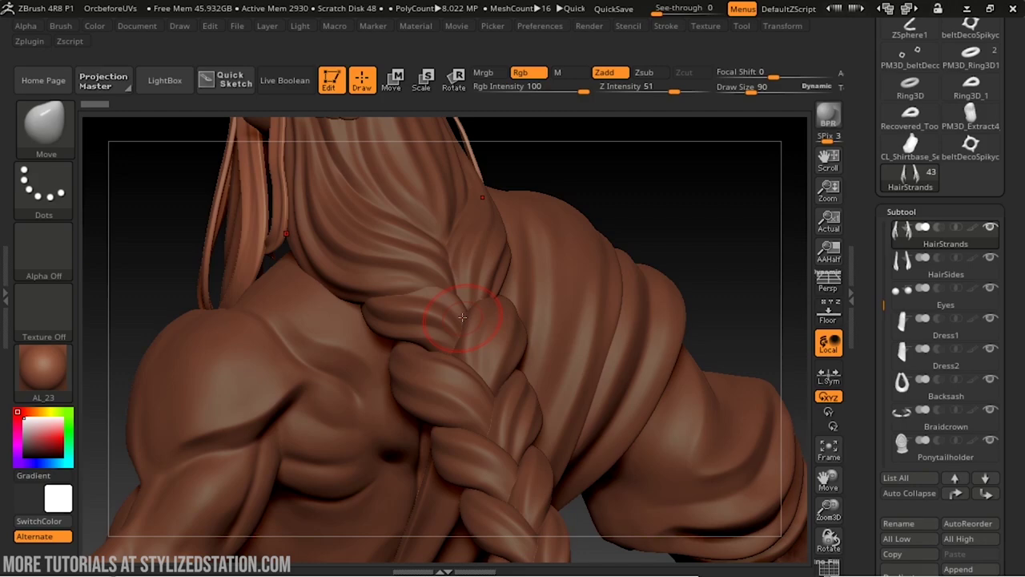
drag(462, 318, 472, 364)
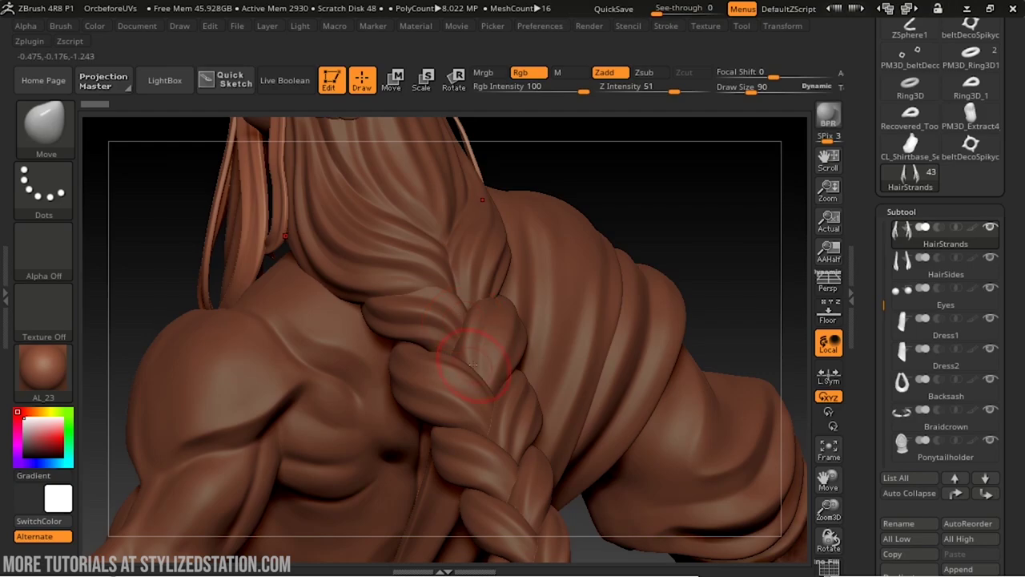
Select the HairMain subtool and inspect the main hair mass from the side and back
mouse_move(487, 358)
ctrl+right_down()
mouse_move(423, 423)
mouse_move(411, 453)
mouse_move(400, 413)
ctrl+right_up()
alt+click(332, 414)
right_drag(461, 464, 544, 436)
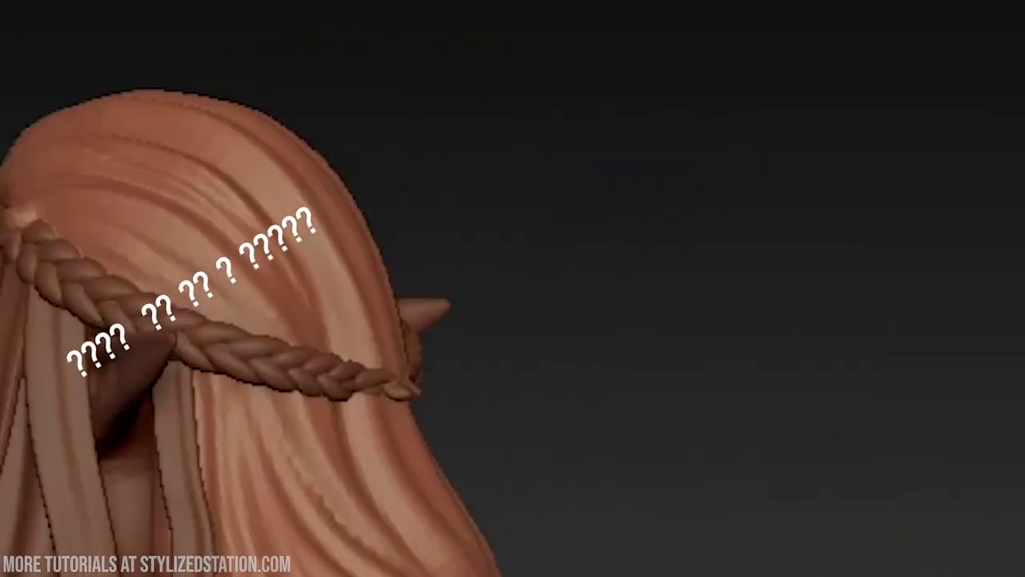
right_drag(344, 469, 481, 477)
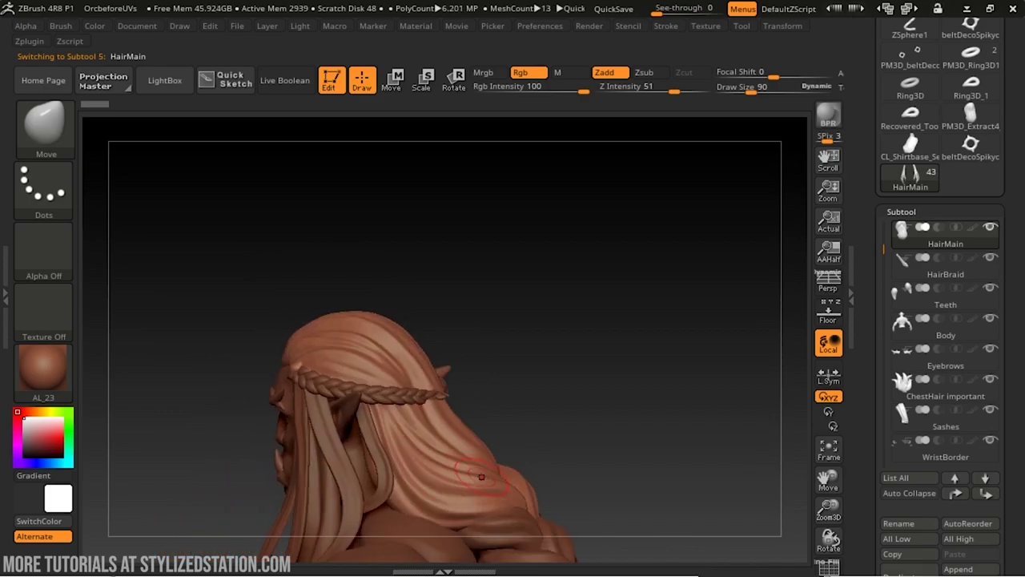
Select the Body subtool and isolate it to expose the bald head under the hair
alt+click(353, 447)
key(shift)
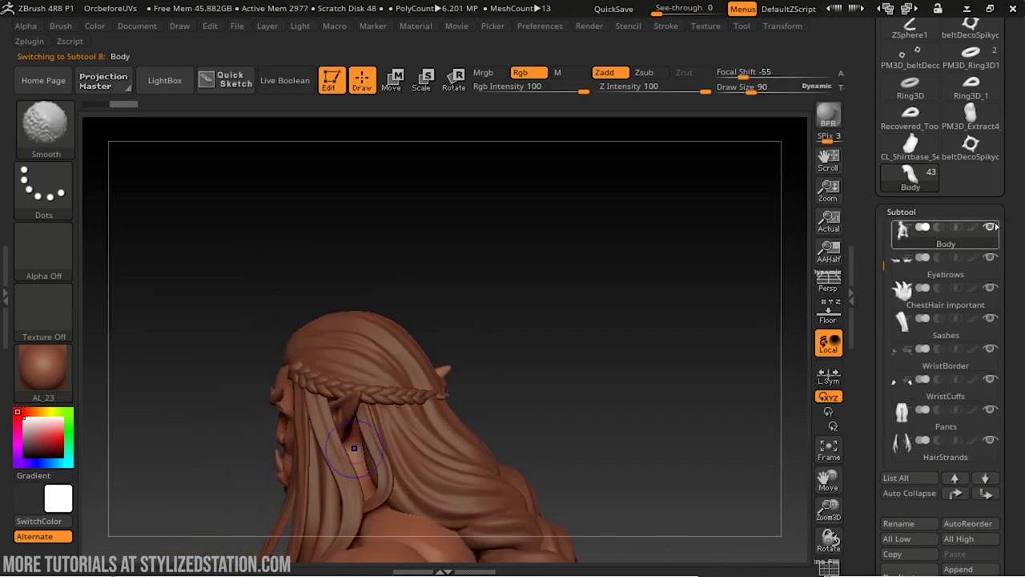
shift+click(994, 227)
mouse_move(720, 328)
right_down()
mouse_move(611, 322)
mouse_move(596, 420)
right_up()
key(ctrl)
mouse_move(319, 396)
ctrl+mouse_down()
mouse_move(297, 394)
mouse_move(356, 413)
mouse_move(298, 414)
ctrl+mouse_up()
key(ctrl+z)
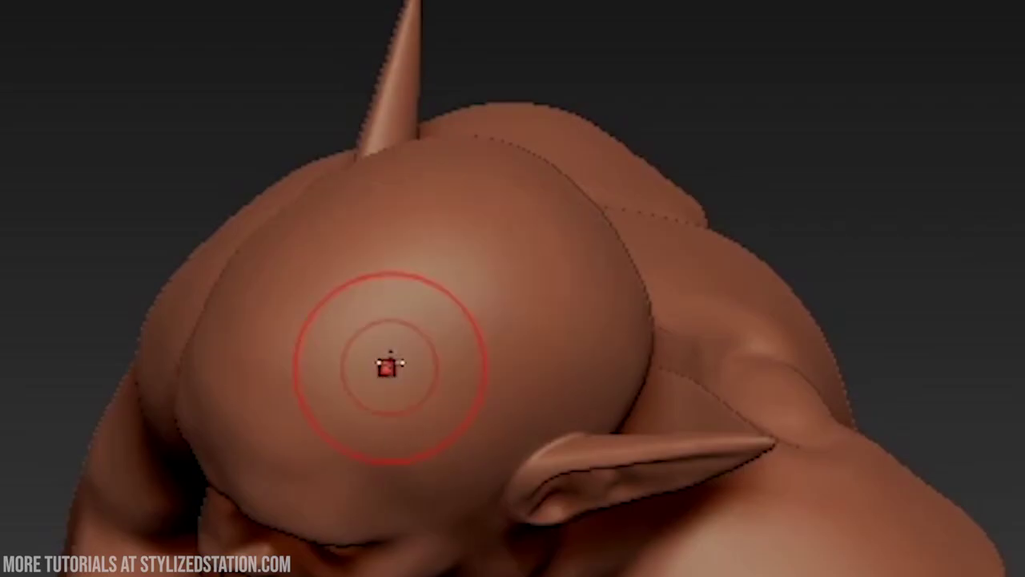
Choose the MaskPen brush for the isolated Body subtool
click(50, 128)
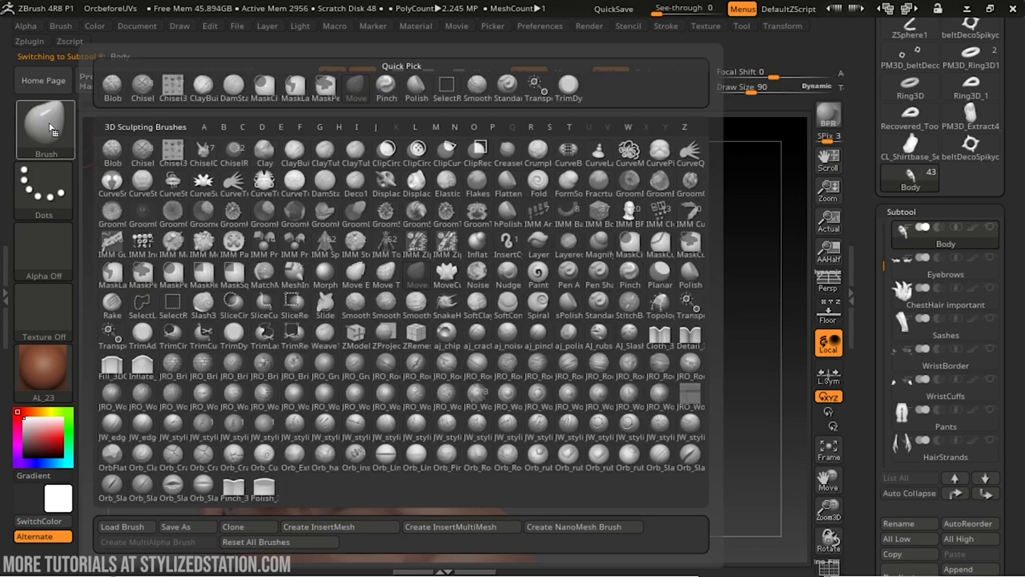
click(143, 275)
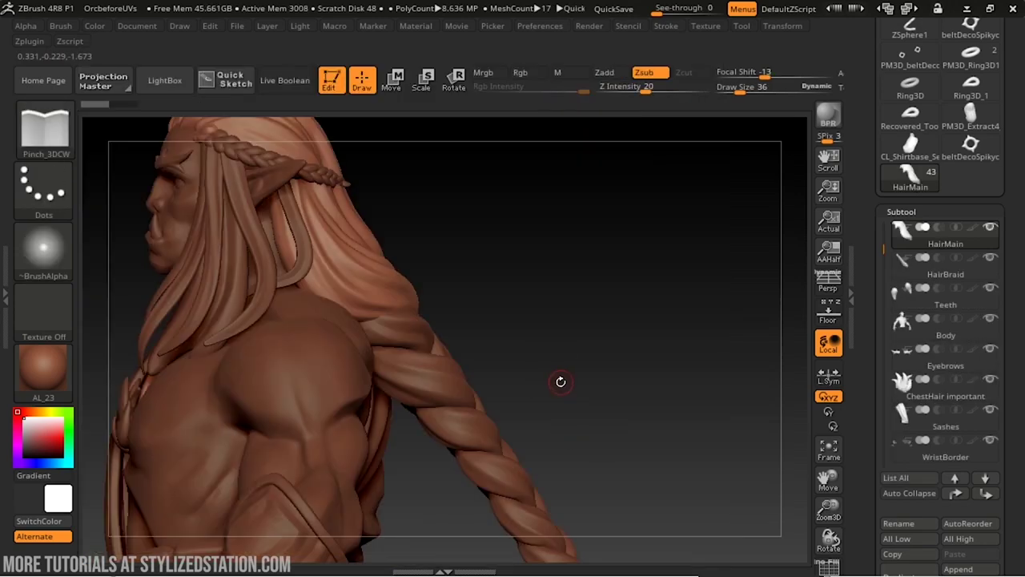
Turn off Snap in the curve settings of the strap brush, keeping Curve Mode and Bend on
drag(561, 381, 376, 329)
alt+click(329, 308)
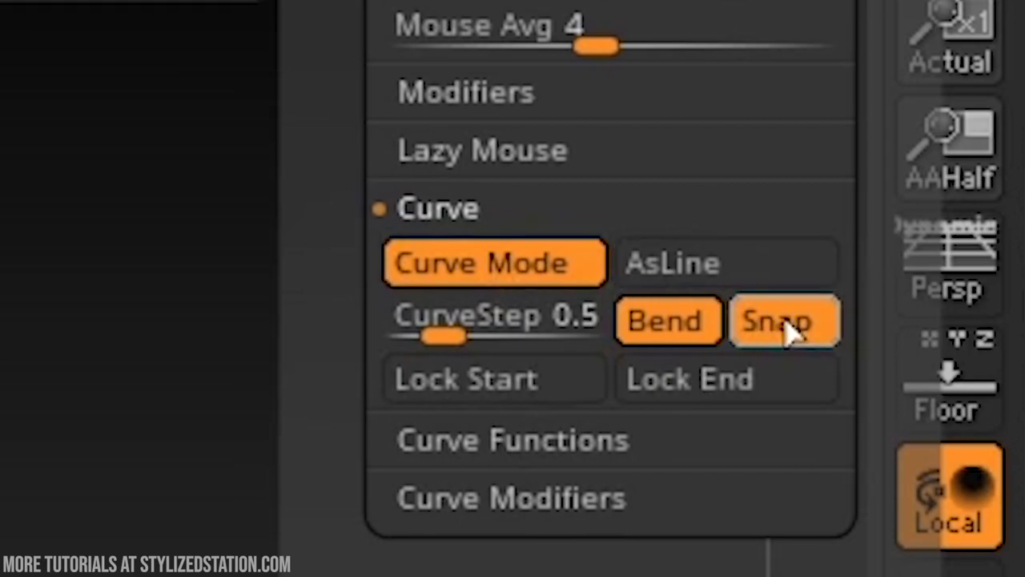
click(785, 300)
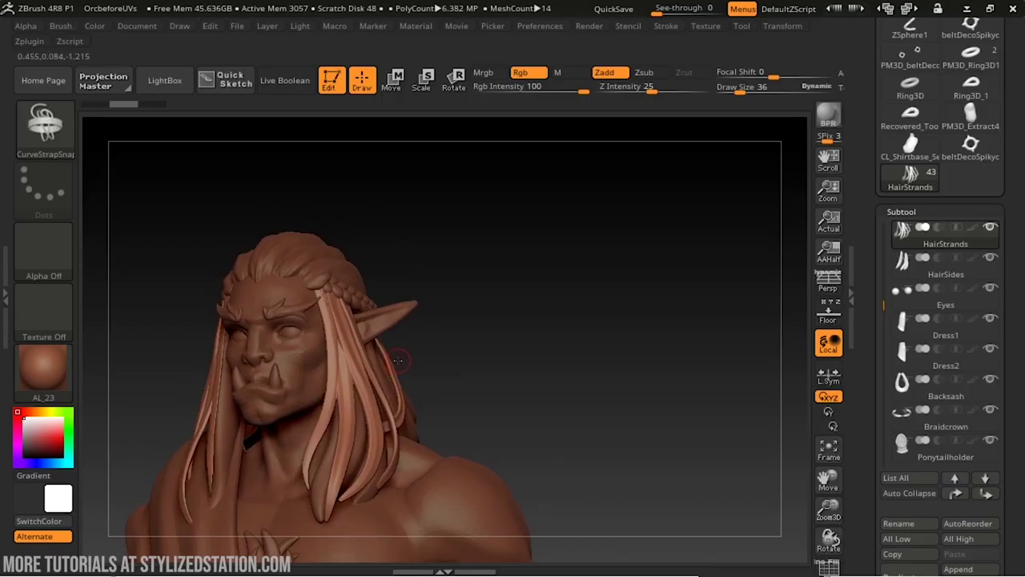
Try drawing curve strap strands over the hair at the side of the face with the CurveStrapSnap brush
mouse_move(398, 360)
ctrl+right_down()
mouse_move(400, 435)
mouse_move(411, 446)
mouse_move(500, 375)
ctrl+right_up()
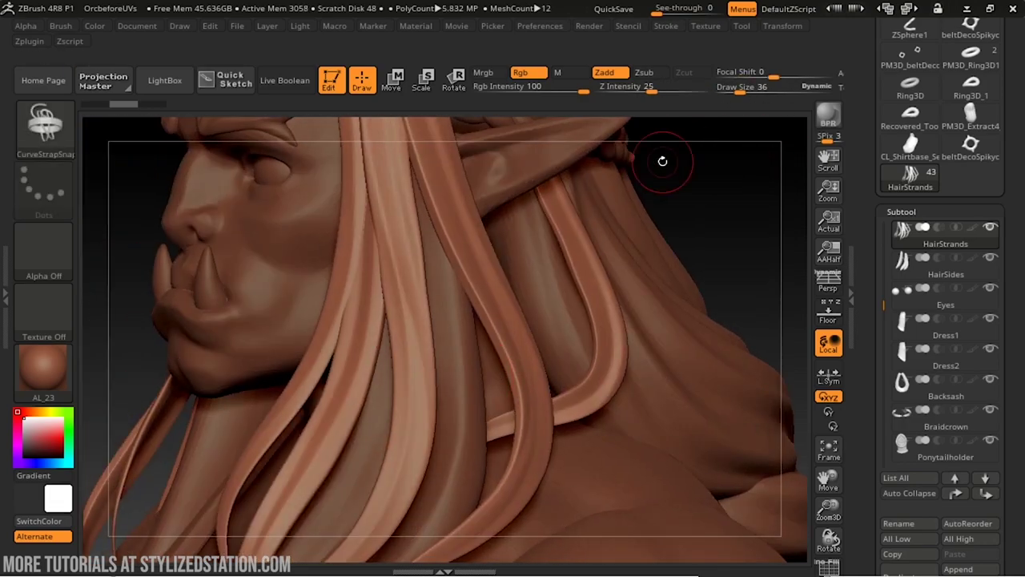
drag(408, 483, 390, 179)
mouse_move(480, 336)
right_down()
mouse_move(640, 336)
mouse_move(240, 328)
right_up()
key(ctrl+z)
mouse_move(218, 160)
mouse_down()
mouse_move(400, 499)
mouse_move(373, 508)
mouse_up()
ctrl+drag(553, 400, 576, 422)
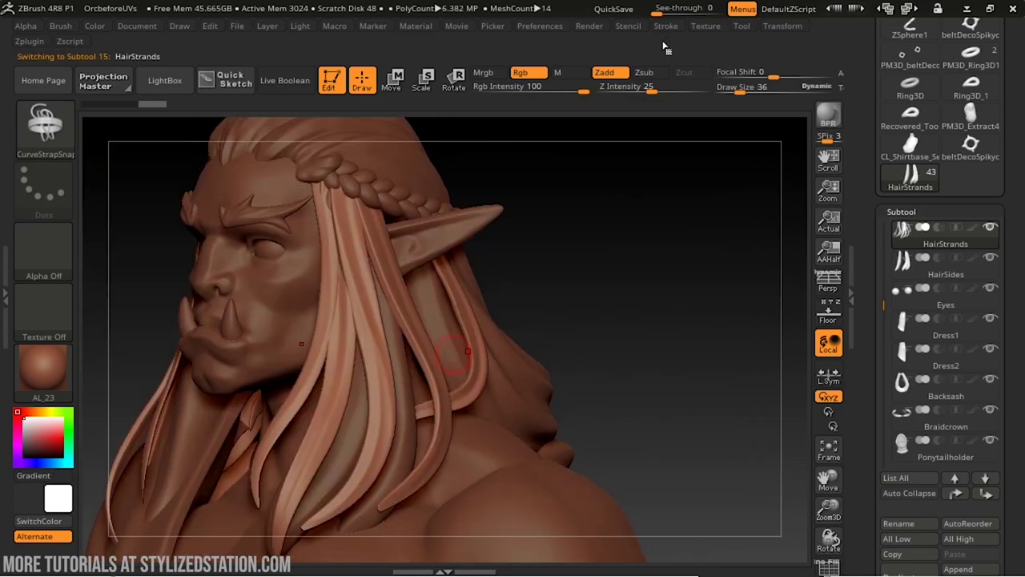
Enable Size in the curve modifiers and lower the end of the Curve Falloff to zero for a tapering strap
click(665, 28)
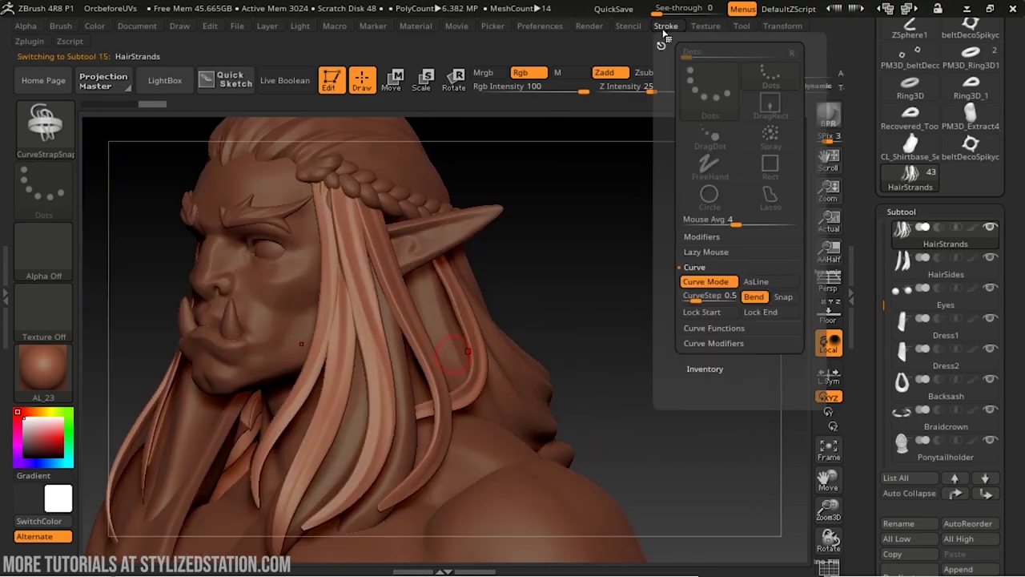
click(737, 329)
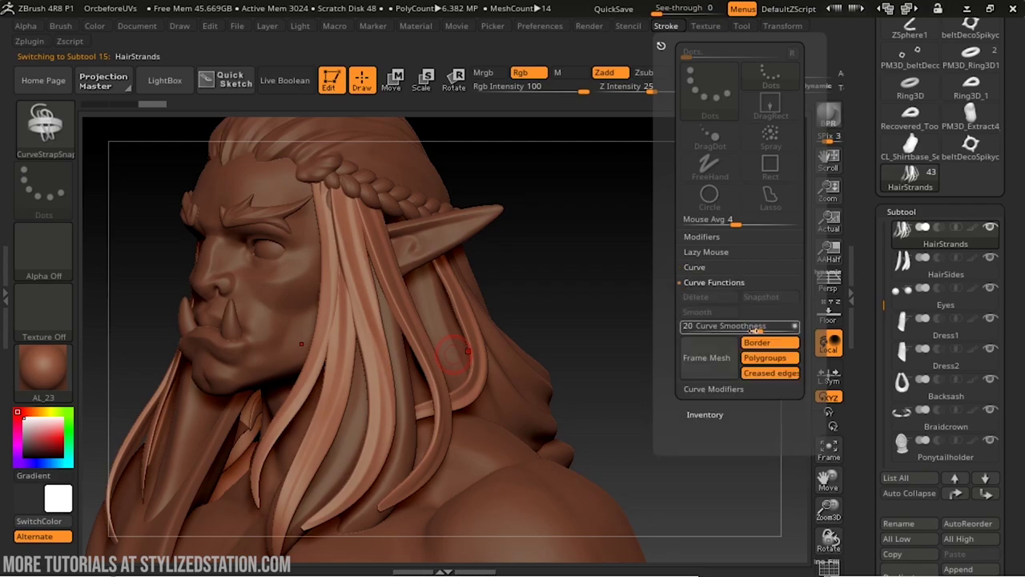
click(717, 389)
click(759, 313)
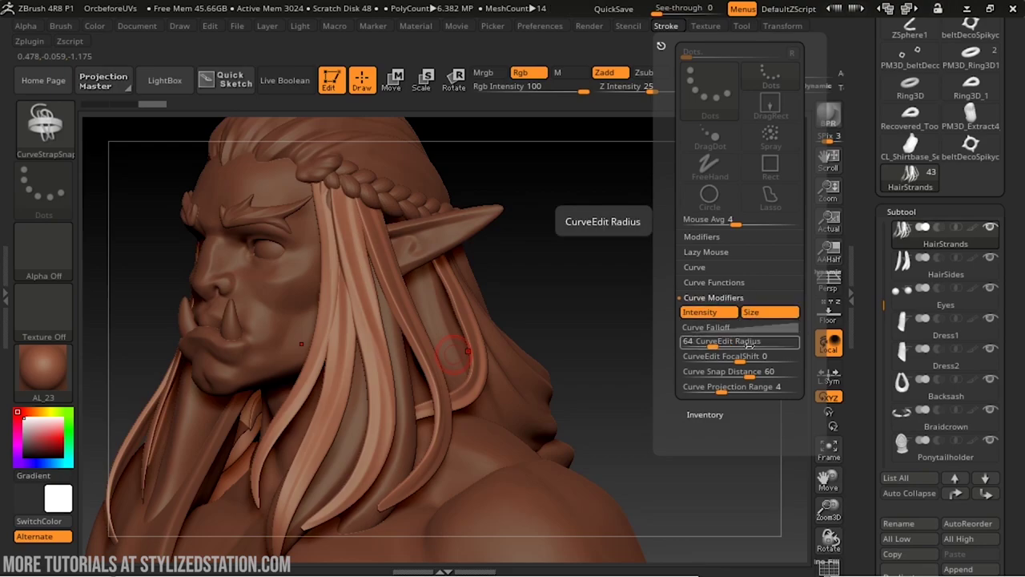
click(729, 326)
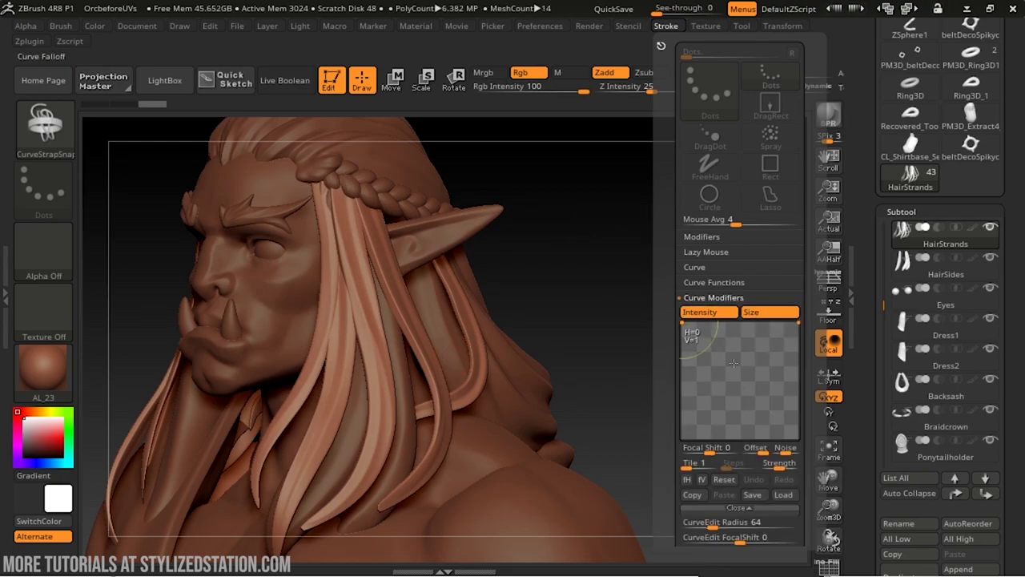
drag(801, 327, 807, 464)
drag(721, 241, 561, 252)
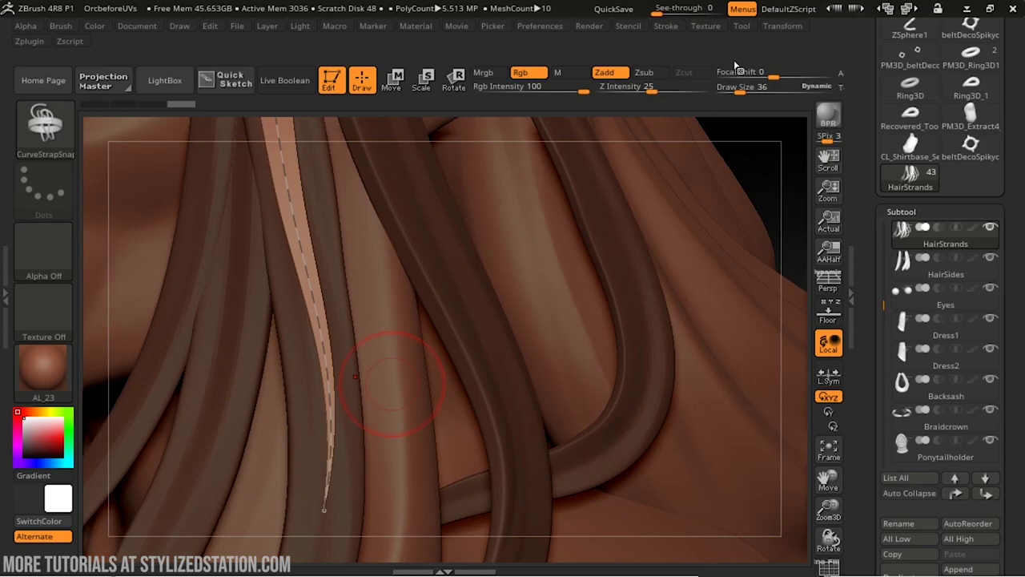
Bow the middle of the Curve Falloff outward and draw a new tapered strap down the hair strand
key(ctrl+shift+a)
drag(740, 380, 757, 366)
drag(288, 210, 285, 532)
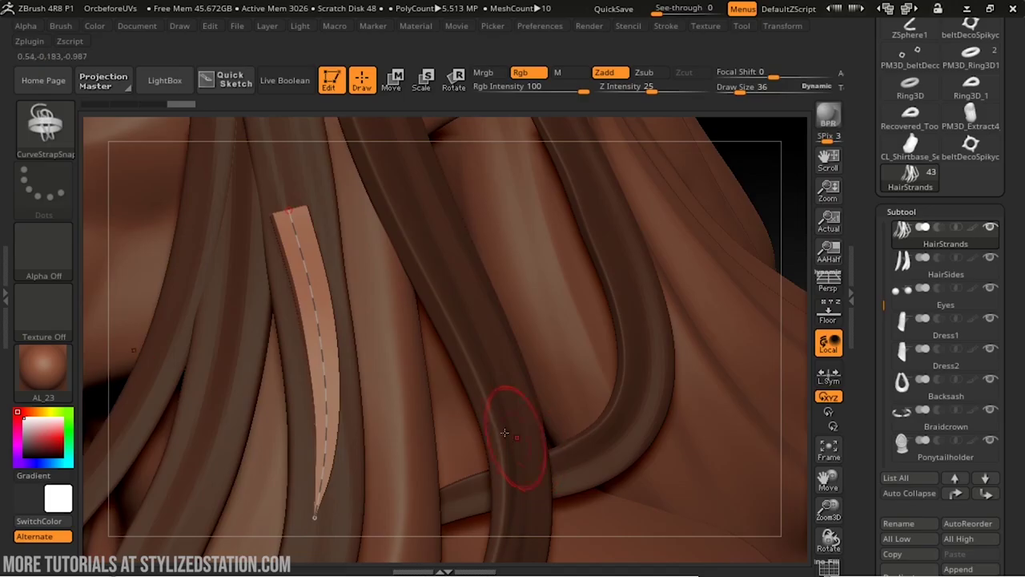
Switch to the Body subtool and isolate it to reveal the bare head
key(f)
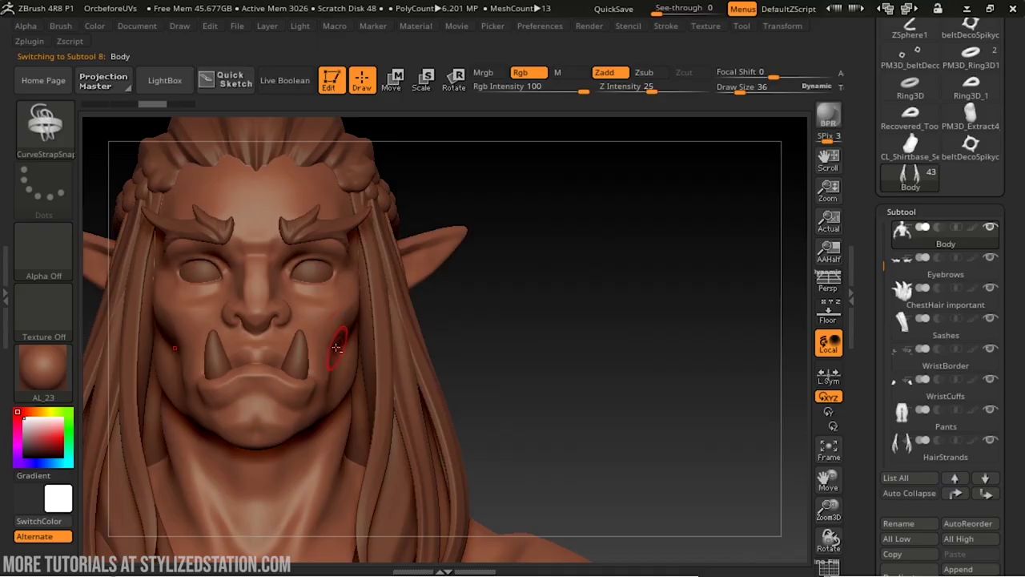
drag(576, 416, 373, 408)
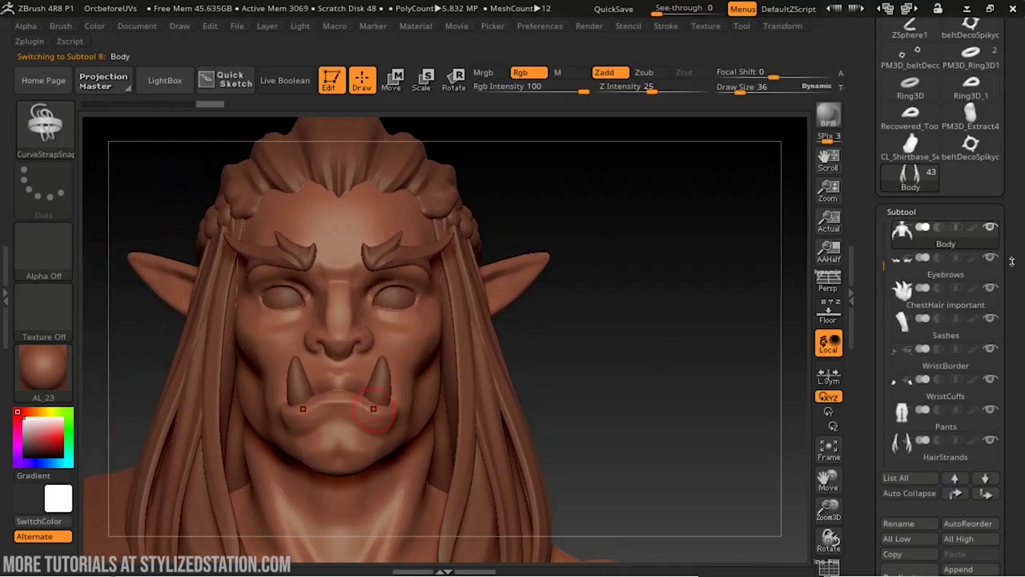
alt+click(991, 227)
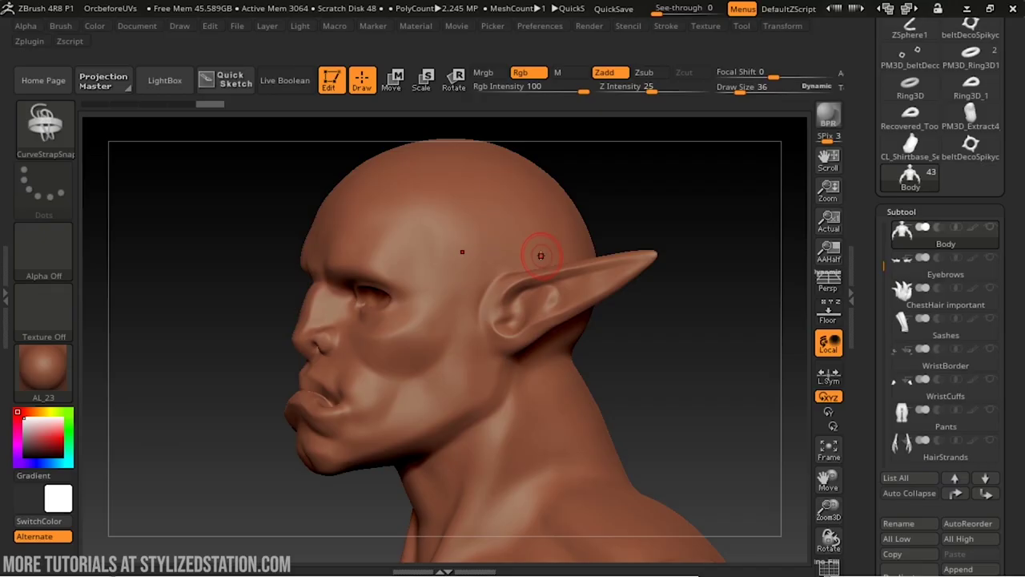
drag(241, 408, 457, 420)
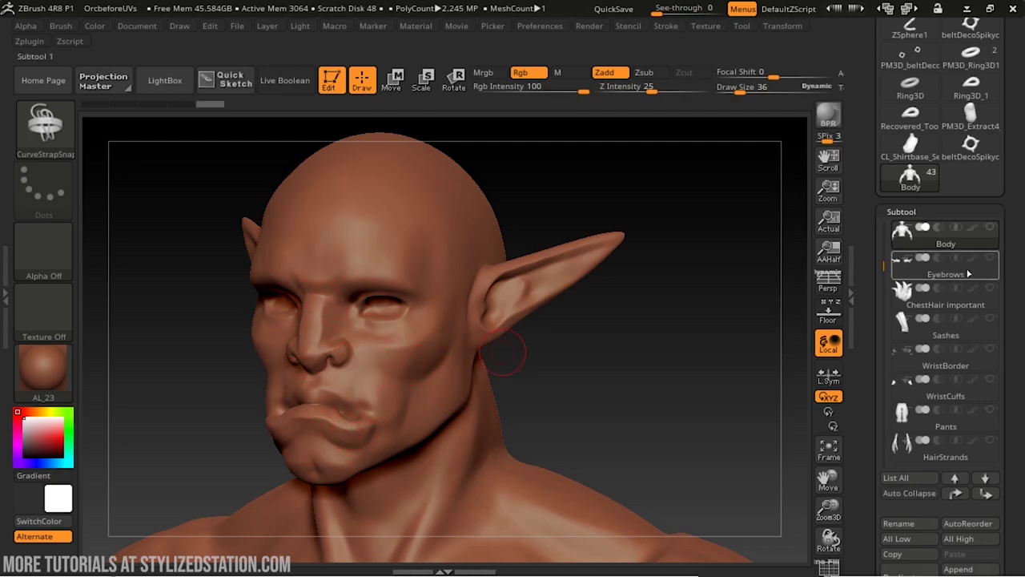
mouse_move(968, 273)
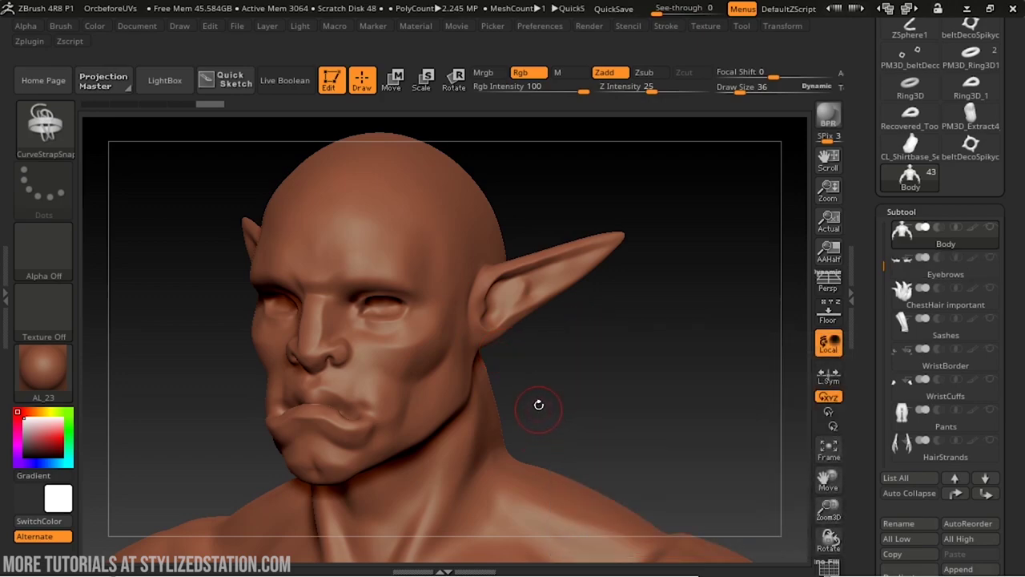
key(shift)
mouse_move(967, 250)
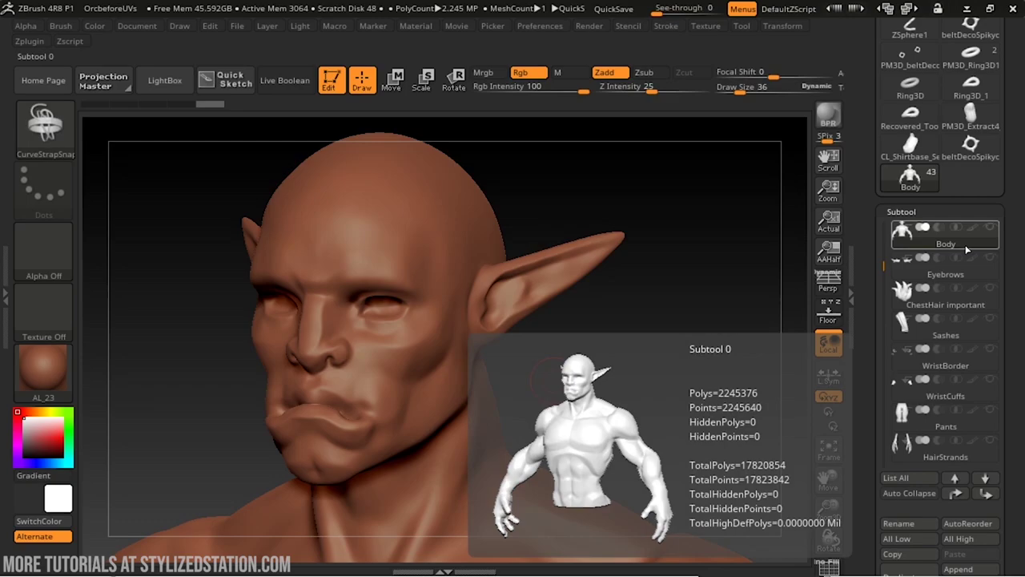
Examine the bare body, the fully dressed character's long braid and the posed figure on its base from several sides
drag(665, 376, 403, 282)
alt+drag(538, 470, 504, 244)
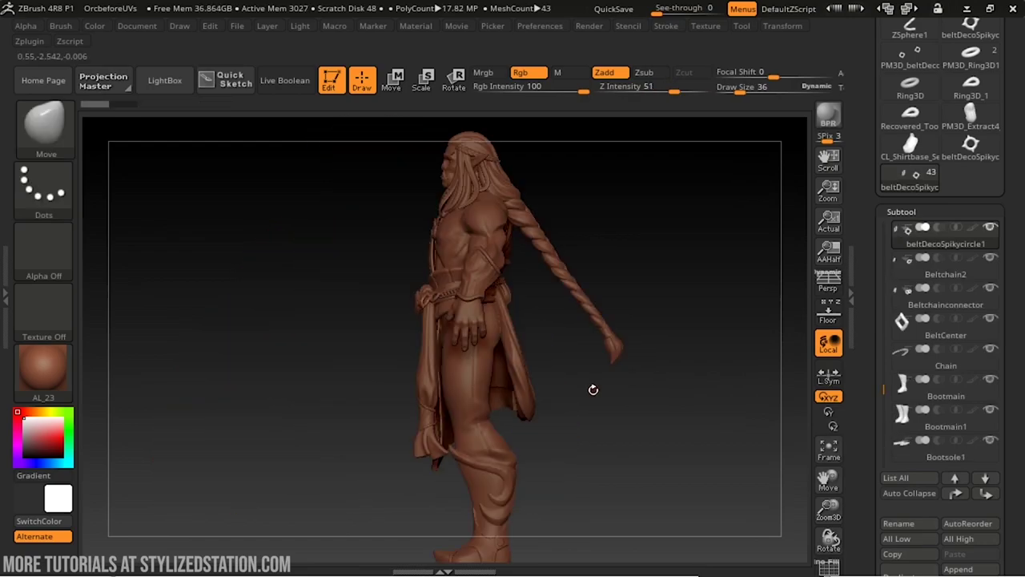
drag(592, 389, 689, 344)
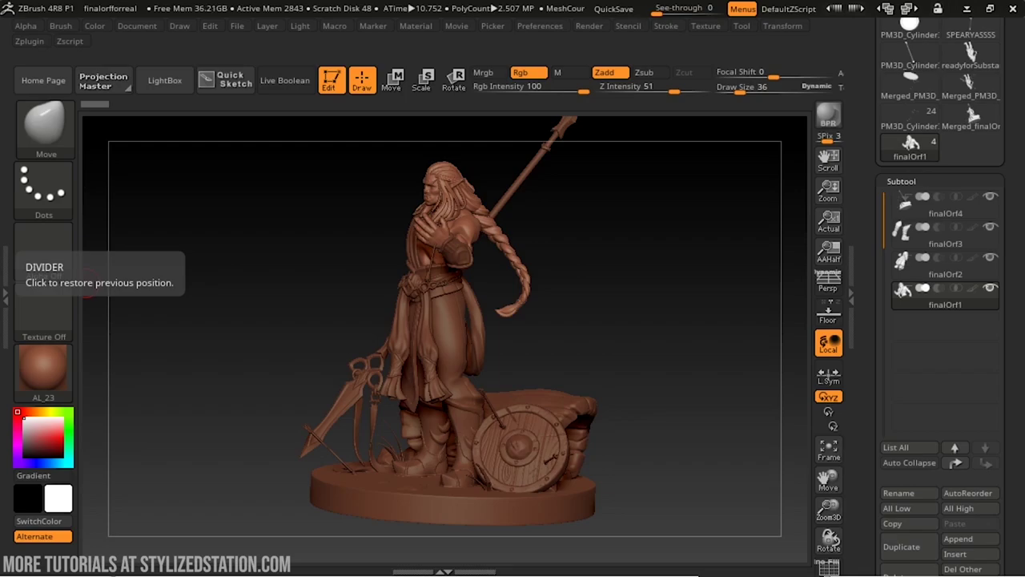
drag(610, 302, 769, 336)
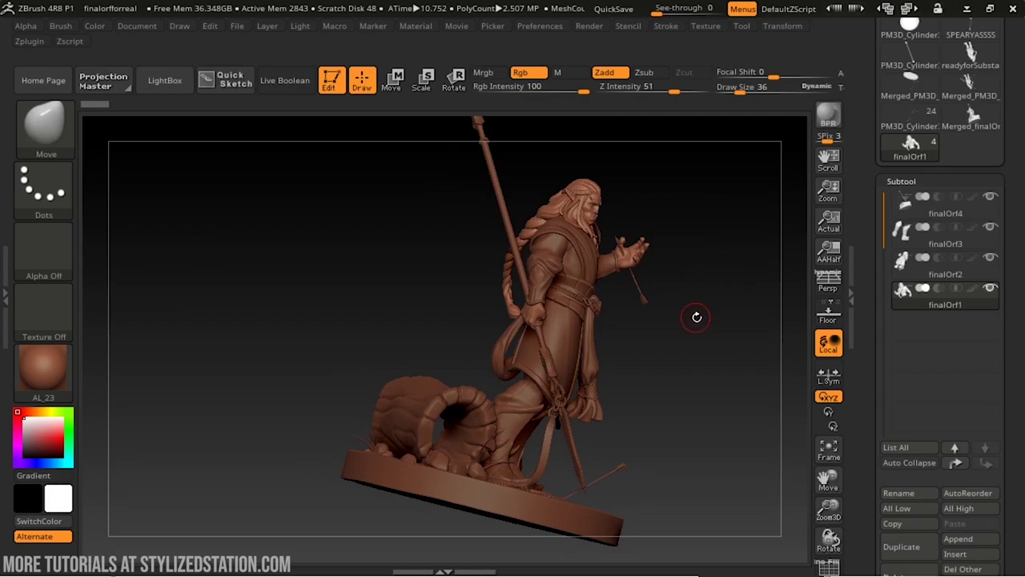
drag(697, 316, 668, 277)
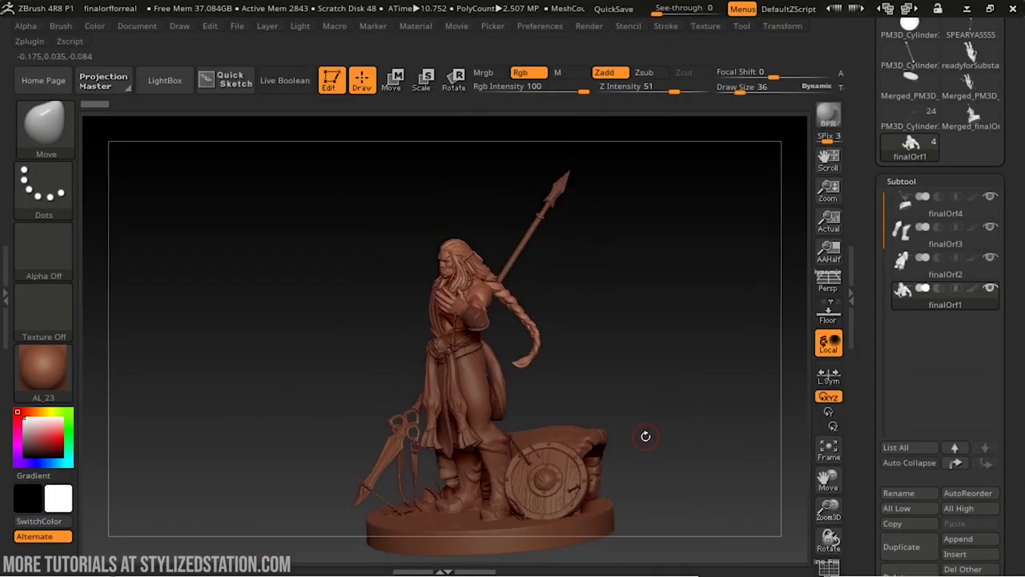
mouse_move(645, 436)
mouse_down()
mouse_move(634, 496)
mouse_move(616, 472)
mouse_move(588, 371)
mouse_move(584, 419)
mouse_up()
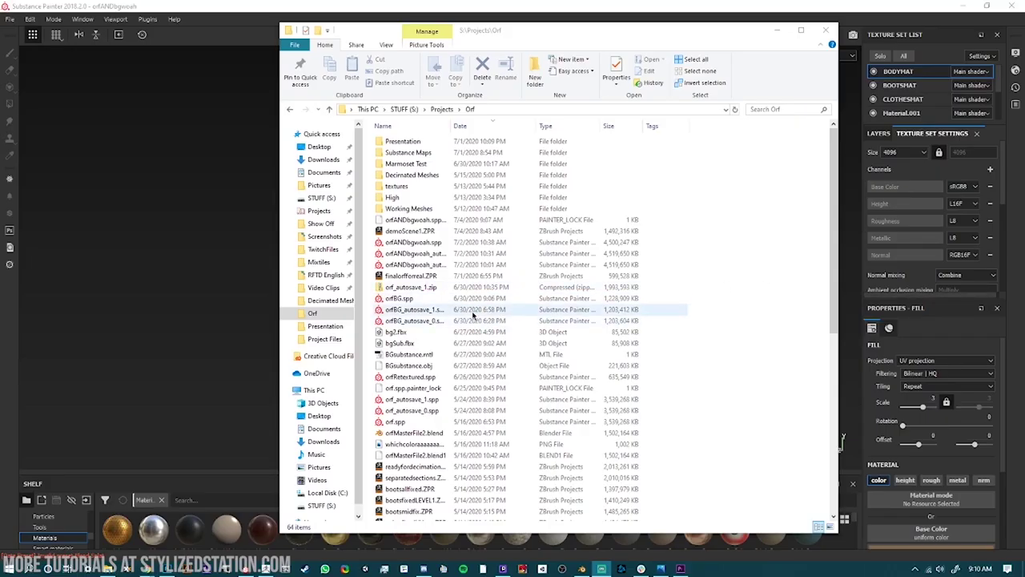
Look through the Orf project folder's saved files in File Explorer, and view the textured character in Substance Painter
scroll(772, 260, down, 10)
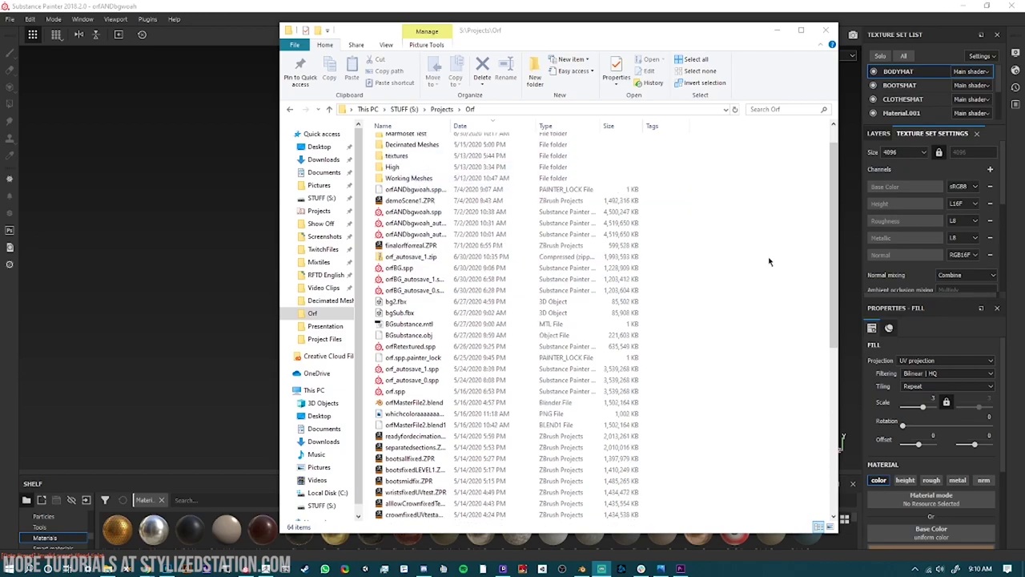
scroll(440, 288, down, 1)
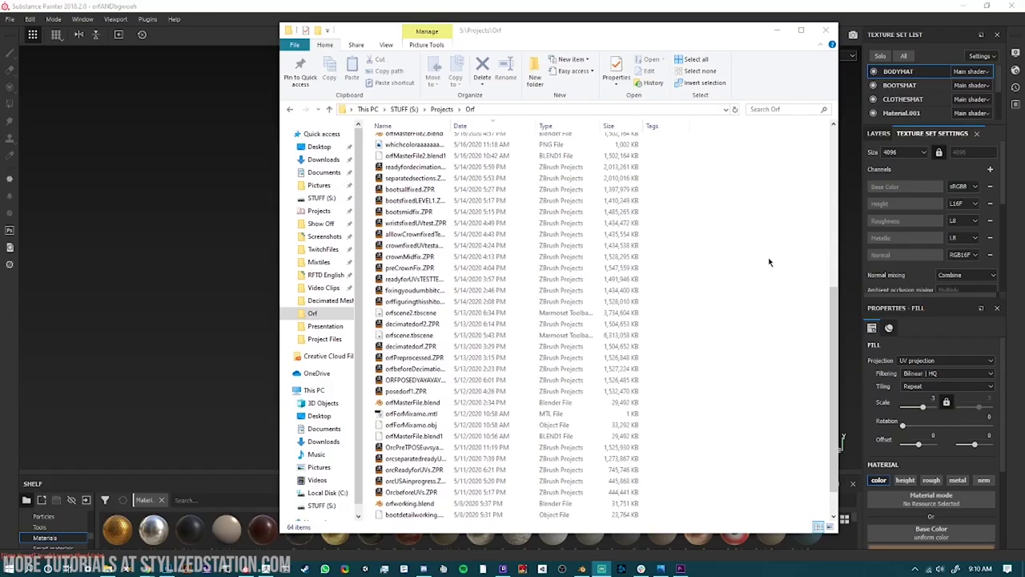
scroll(769, 259, down, 1)
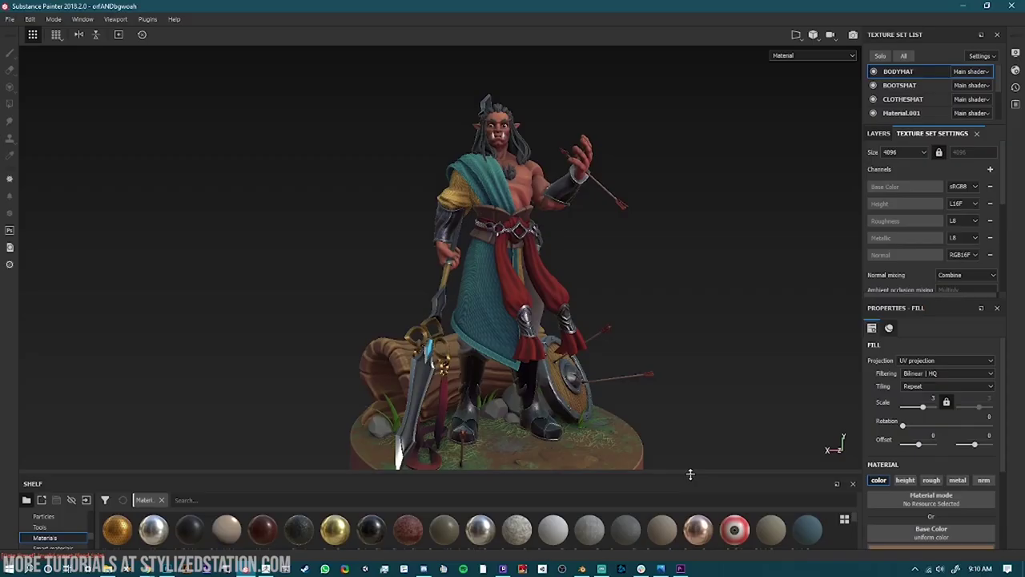
alt+drag(698, 280, 603, 291)
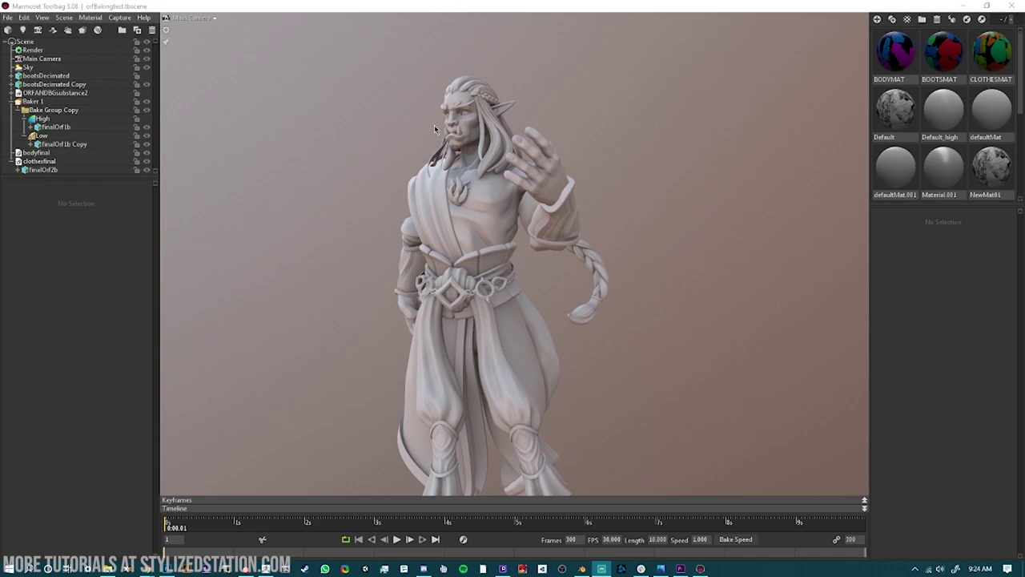
In Marmoset Toolbag, review Baker 1's settings and its high mesh finalOrf1b and low mesh finalOrf1b Copy
click(32, 102)
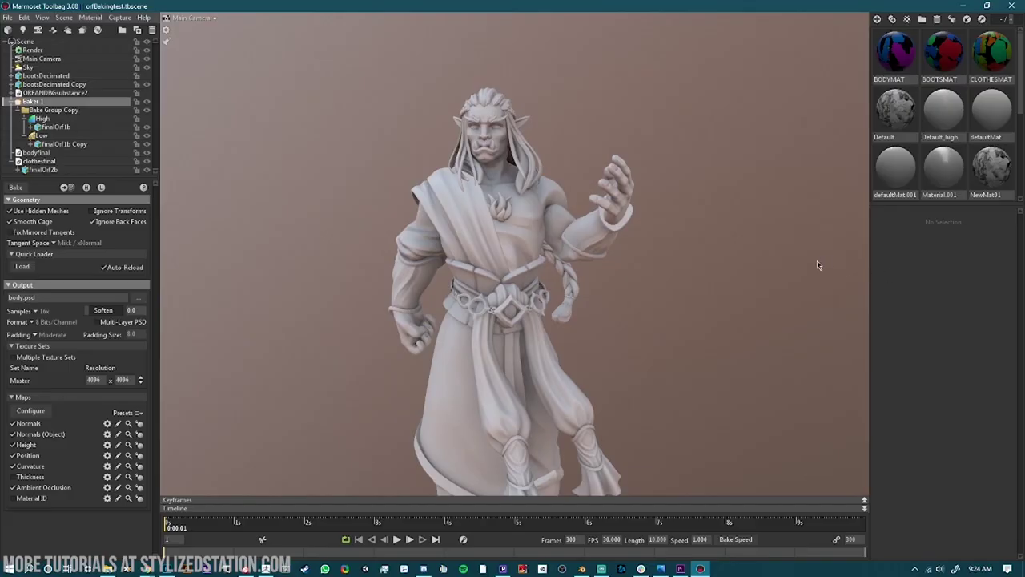
right_drag(451, 123, 565, 101)
middle_drag(546, 113, 534, 225)
click(60, 129)
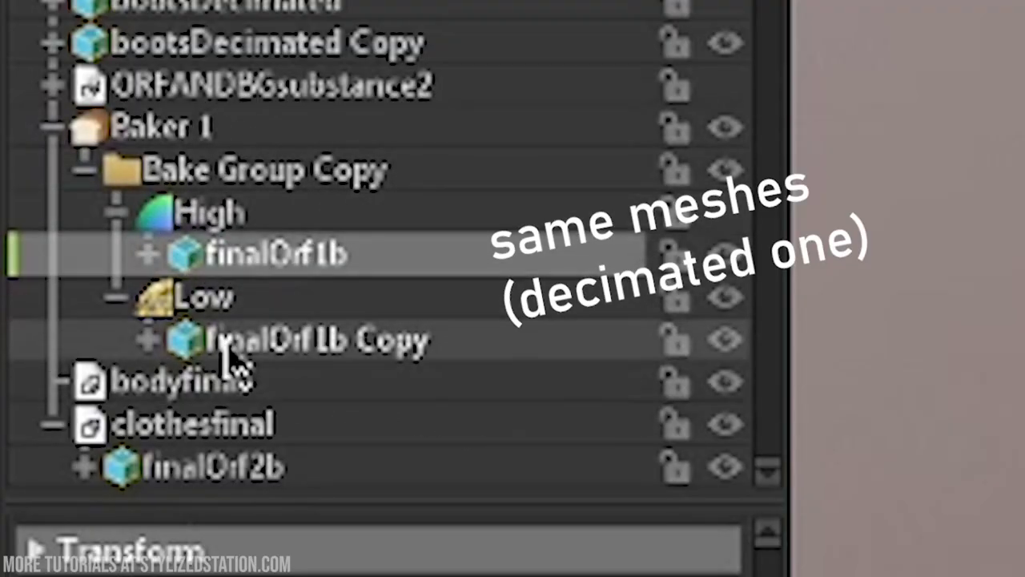
click(362, 344)
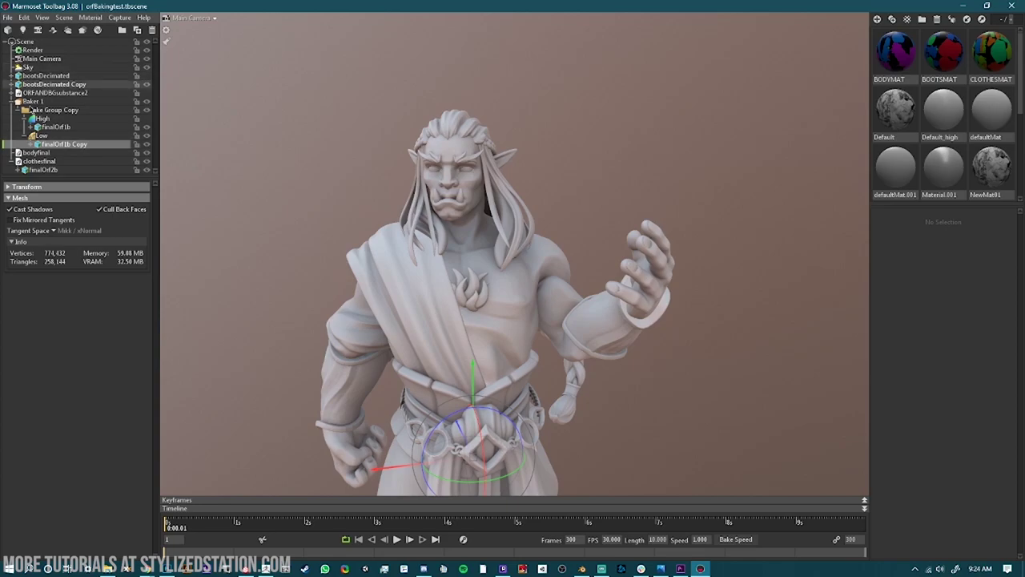
Bake the configured maps for the body with Baker 1
click(64, 101)
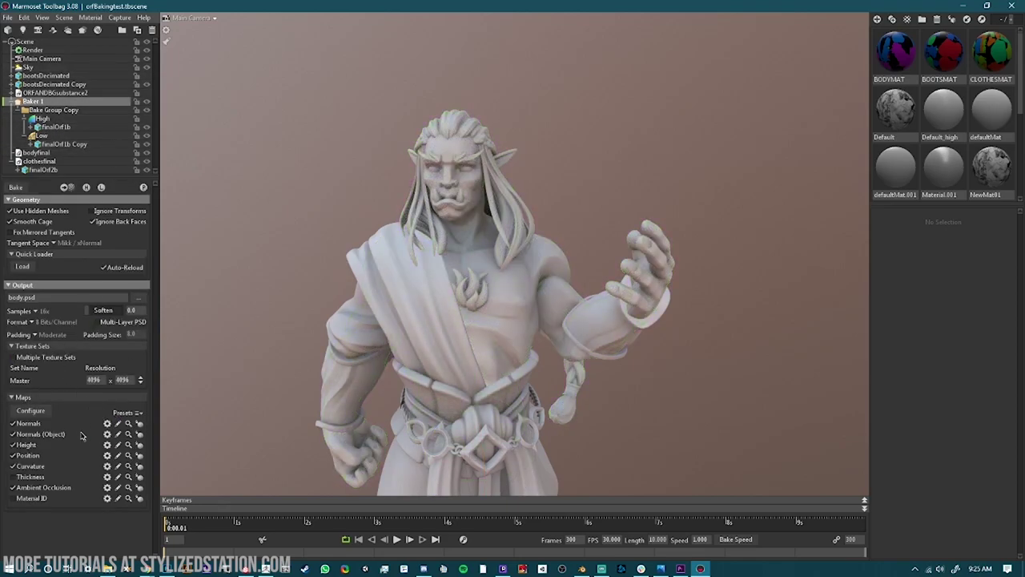
click(15, 187)
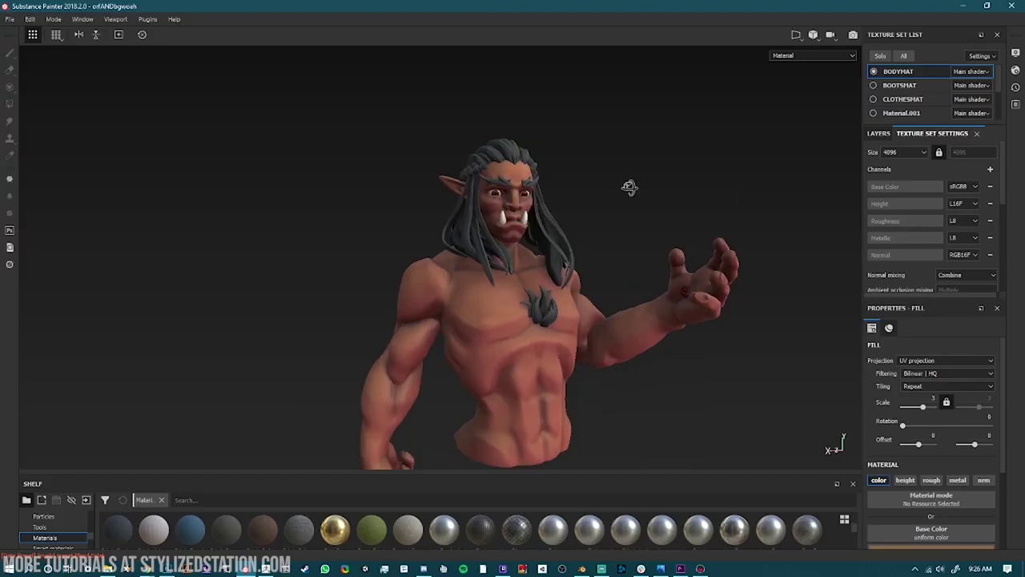
Switch to Substance Painter and set the BODYMAT texture set's size to 2048
alt+drag(629, 187, 373, 203)
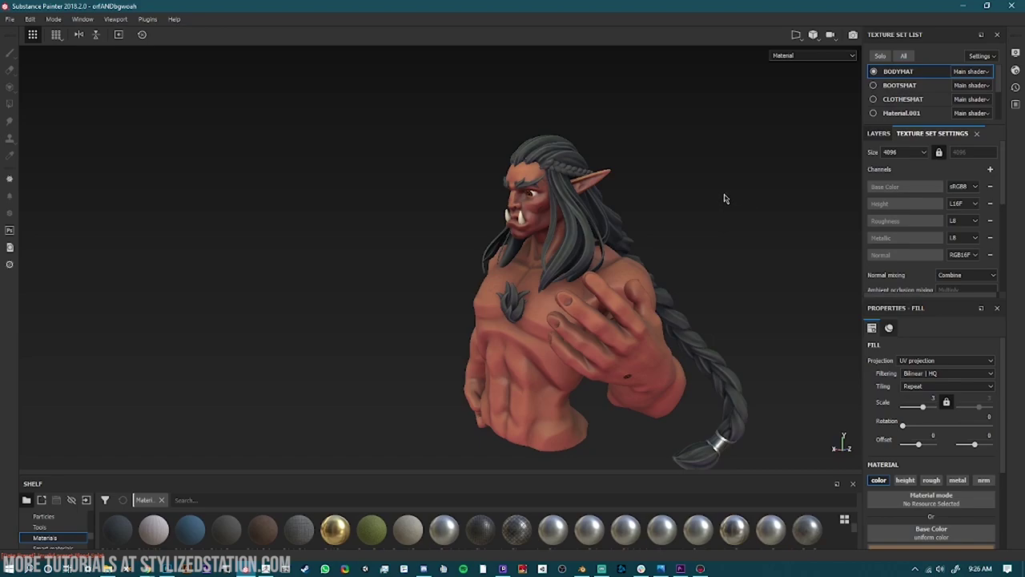
mouse_move(751, 180)
alt+mouse_down()
mouse_move(790, 201)
mouse_move(616, 194)
mouse_move(631, 200)
alt+mouse_up()
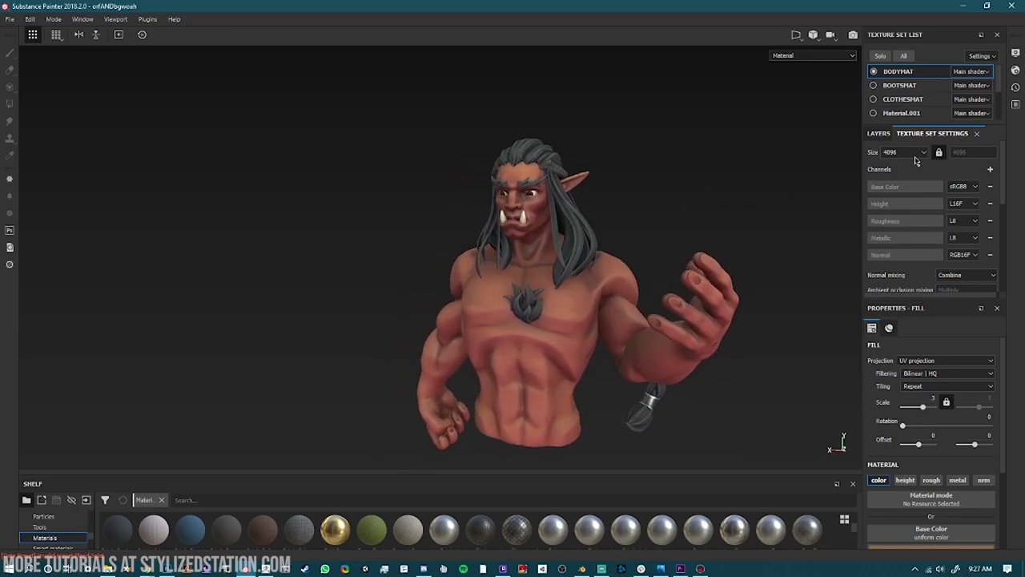
click(906, 154)
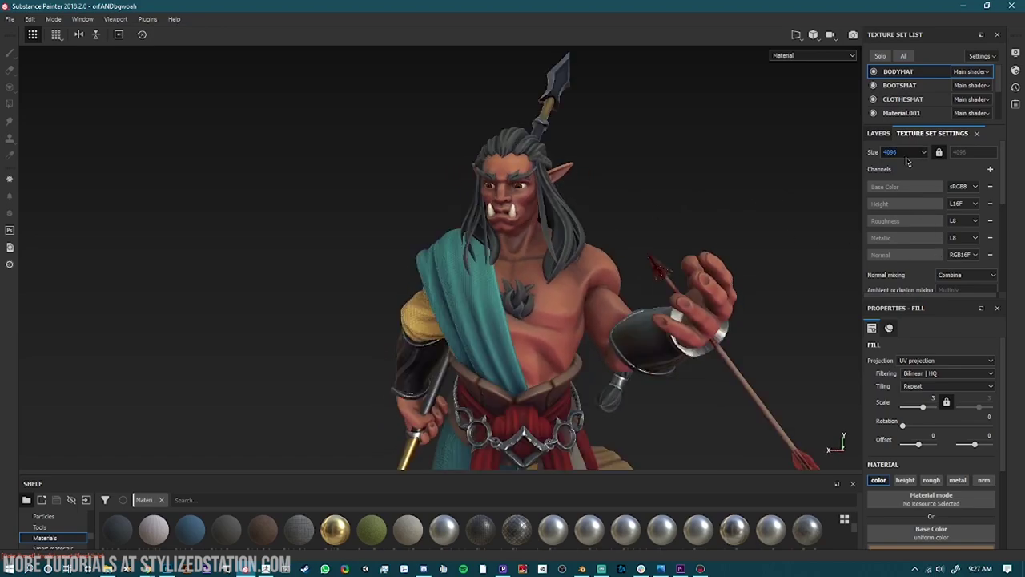
click(907, 154)
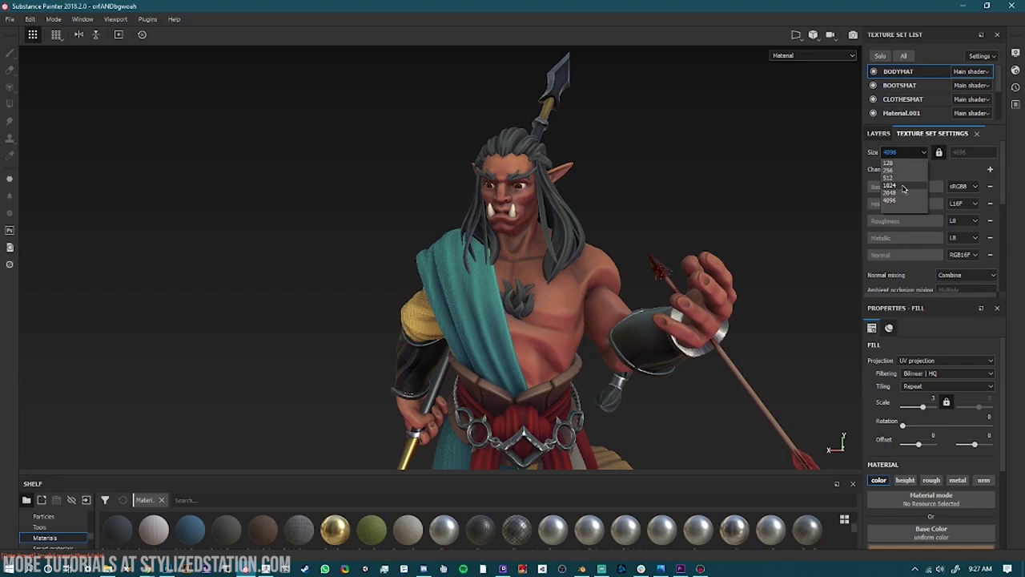
click(901, 192)
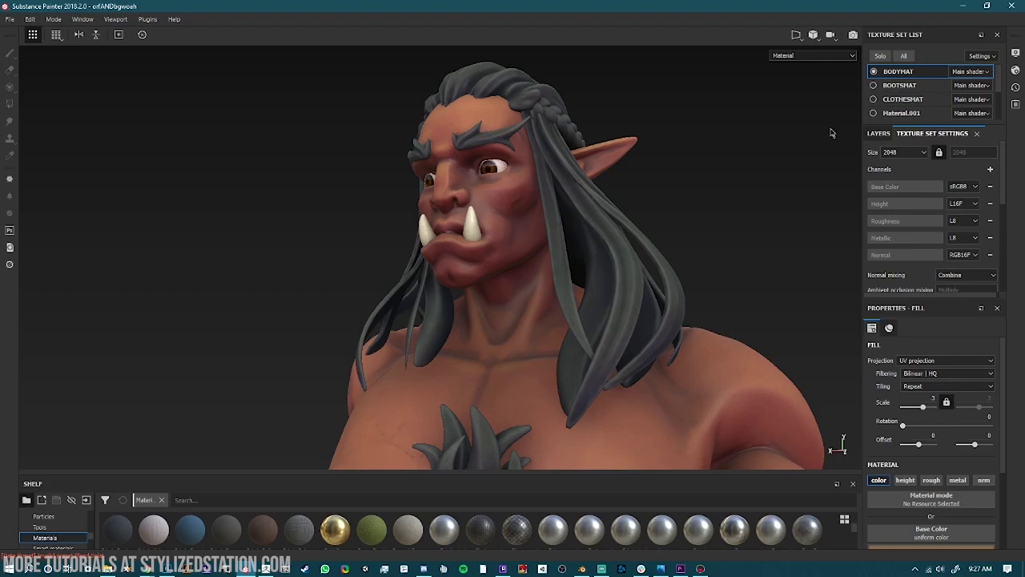
Show the Base Color channel of the isolated body and examine the skin colours on the face, chest and arm
scroll(705, 200, down, 5)
scroll(650, 280, down, 4)
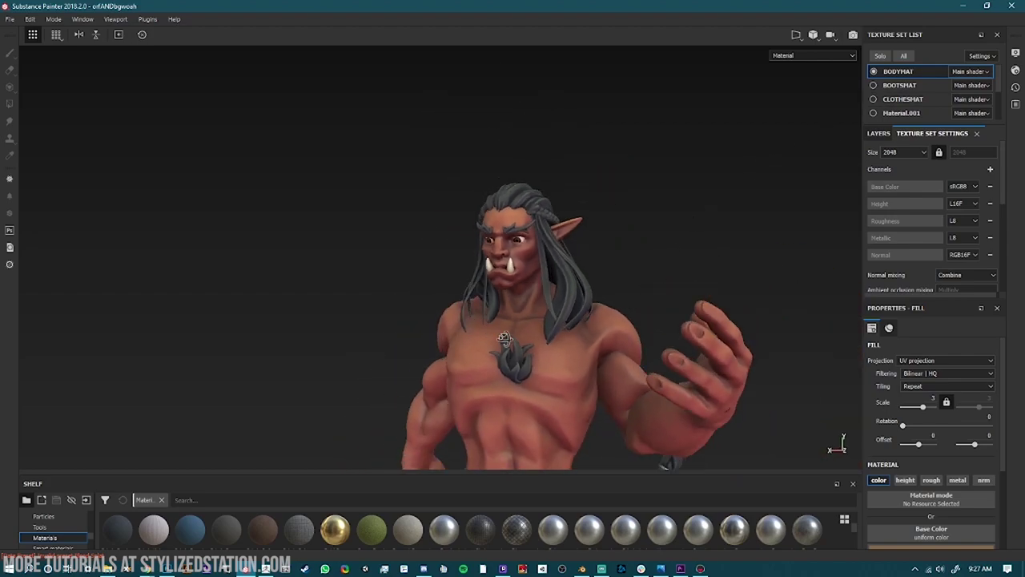
alt+drag(512, 349, 697, 344)
alt+middle_drag(659, 364, 666, 322)
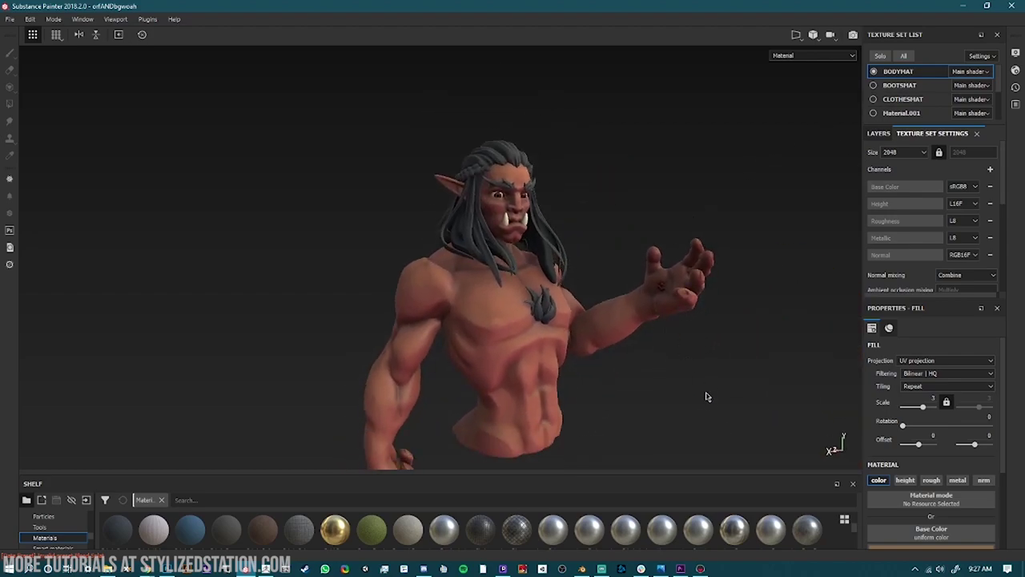
key(c)
scroll(579, 316, up, 2)
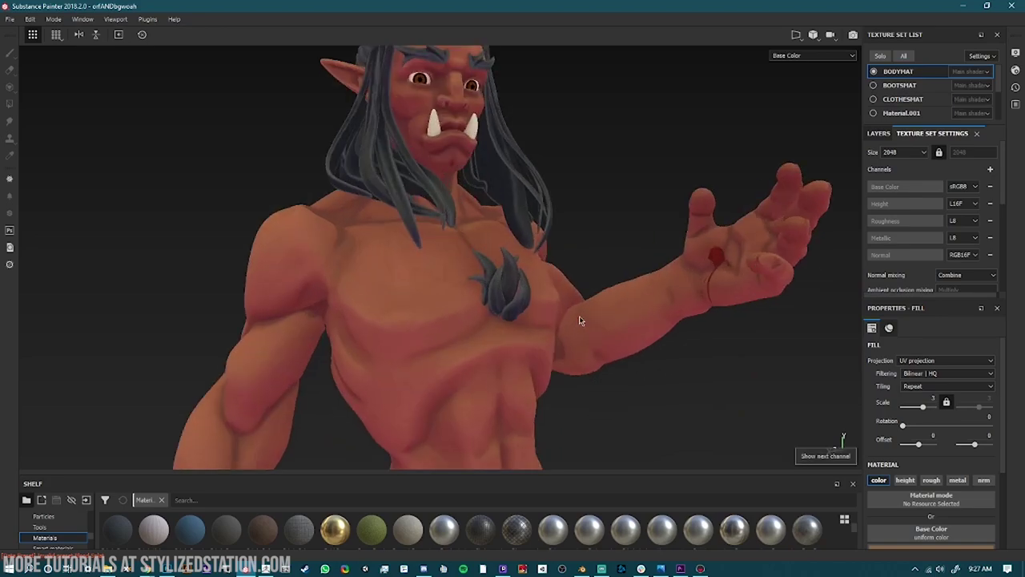
scroll(579, 315, down, 3)
alt+drag(579, 315, 624, 301)
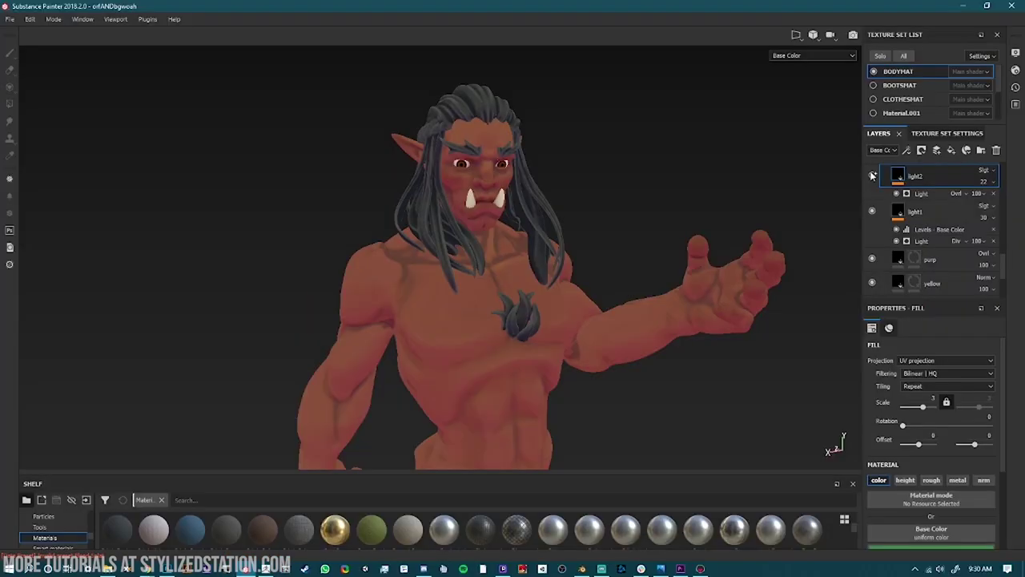
Make the body's Baked Lighting Environment and Sharpen layers visible
double_click(917, 208)
scroll(895, 198, up, 2)
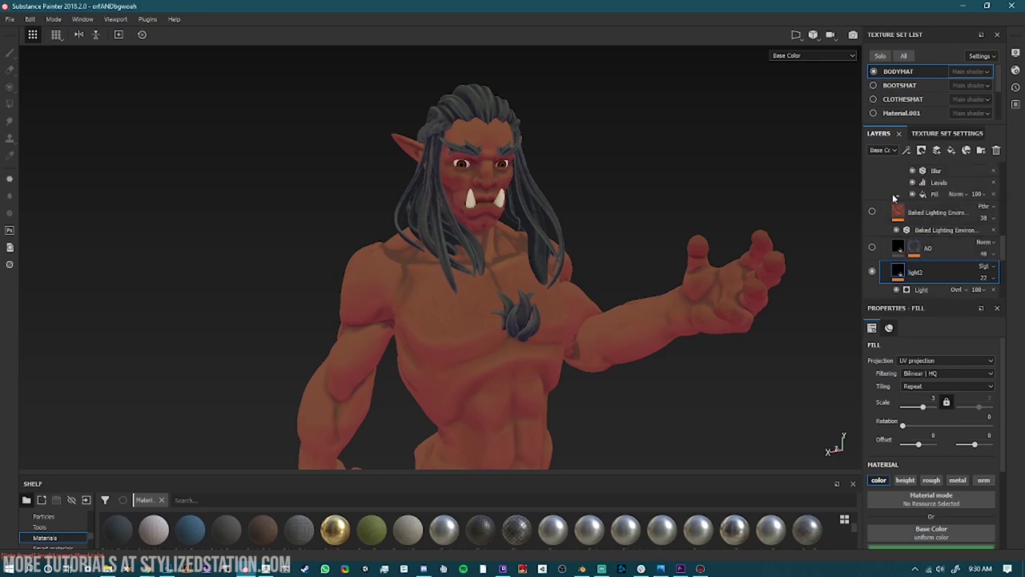
click(872, 213)
scroll(900, 214, up, 3)
click(871, 191)
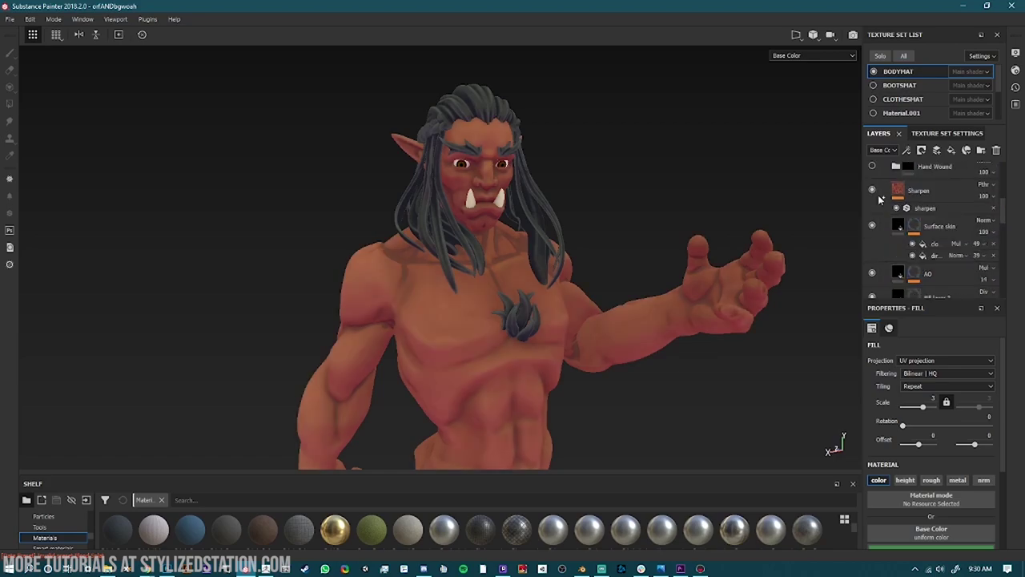
Return to the full Material display and examine the skin shading on the face, torso, arm and raised hand
key(m)
scroll(514, 319, up, 3)
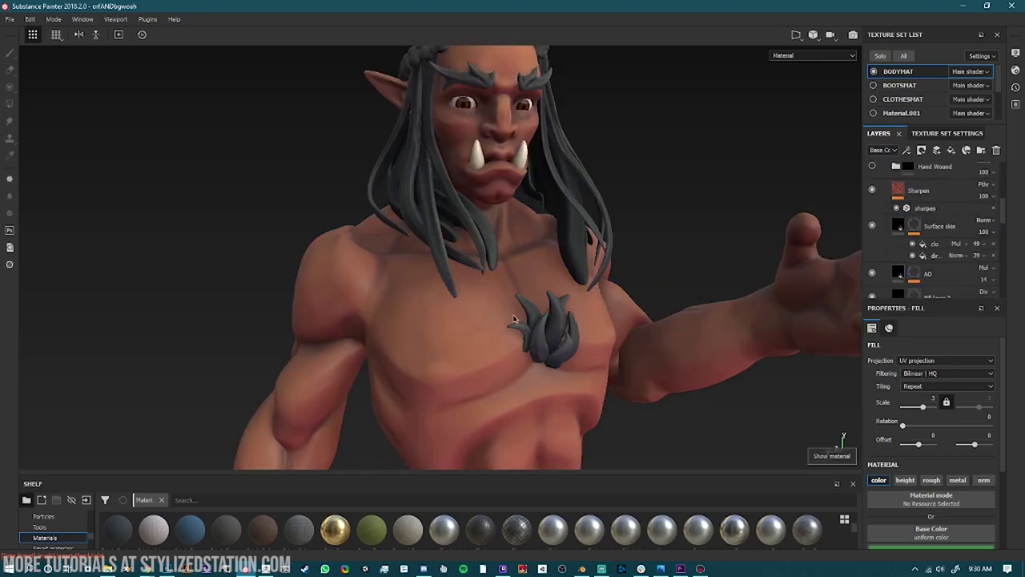
alt+drag(572, 335, 513, 279)
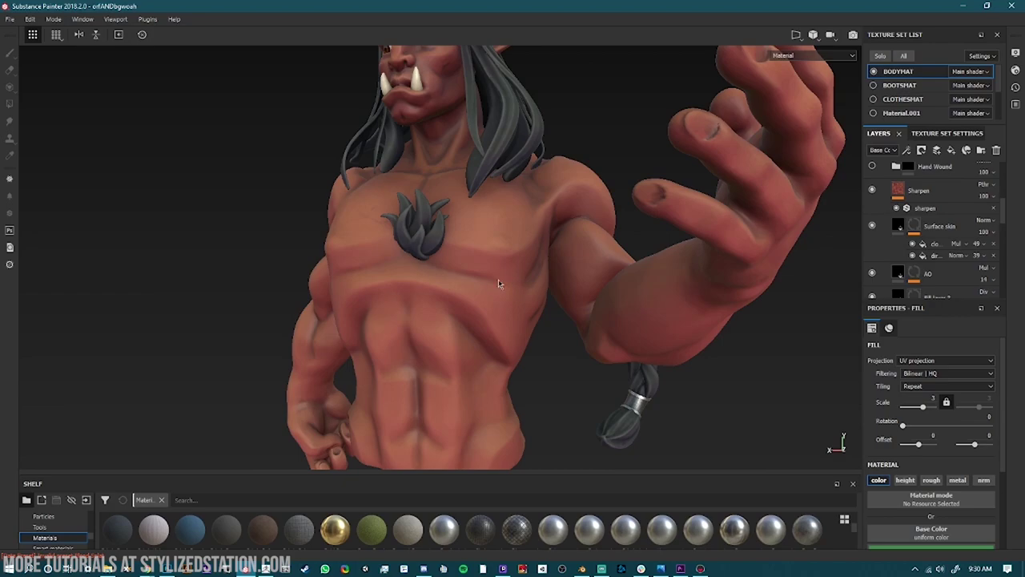
scroll(472, 378, down, 4)
scroll(434, 370, up, 3)
scroll(414, 385, down, 3)
alt+drag(405, 395, 638, 414)
scroll(421, 354, up, 3)
alt+drag(564, 232, 616, 412)
alt+drag(669, 369, 526, 390)
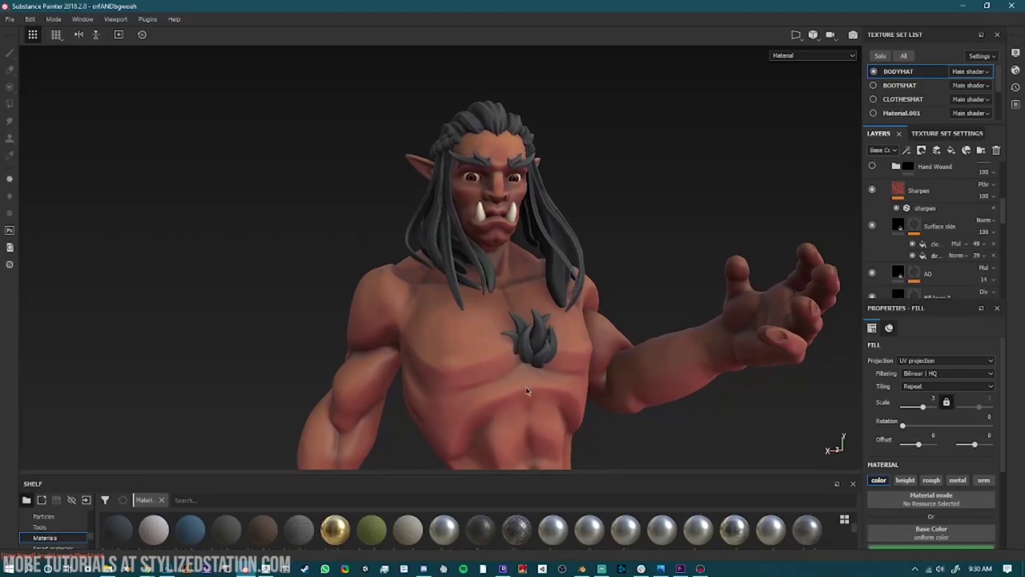
alt+middle_drag(526, 390, 478, 345)
mouse_move(692, 385)
shift+right_down()
mouse_move(639, 389)
mouse_move(681, 389)
shift+right_up()
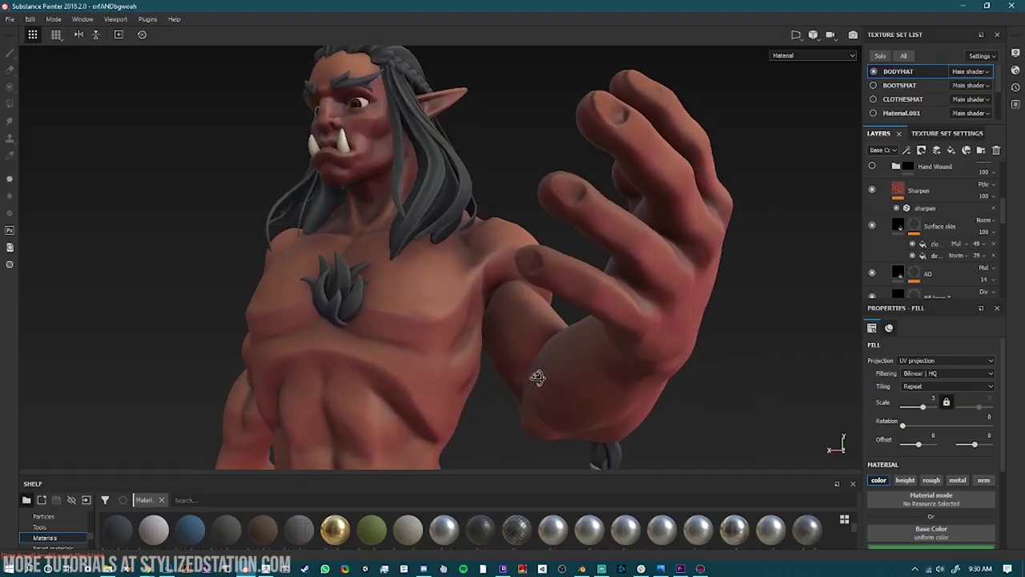
mouse_move(537, 373)
alt+mouse_down()
mouse_move(588, 373)
mouse_move(604, 204)
alt+mouse_up()
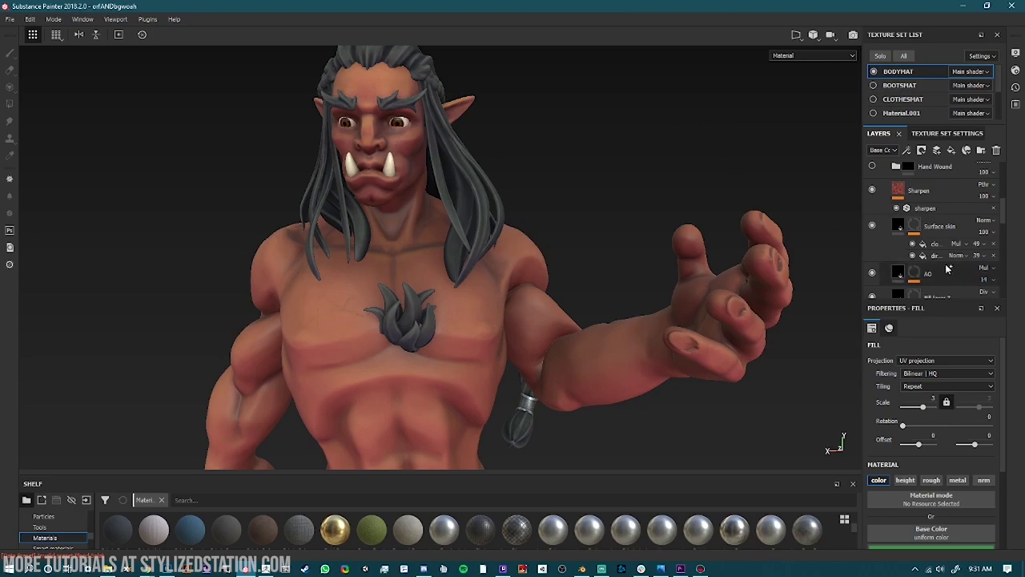
Make the Hand Wound layer group visible on the raised palm
scroll(947, 268, up, 2)
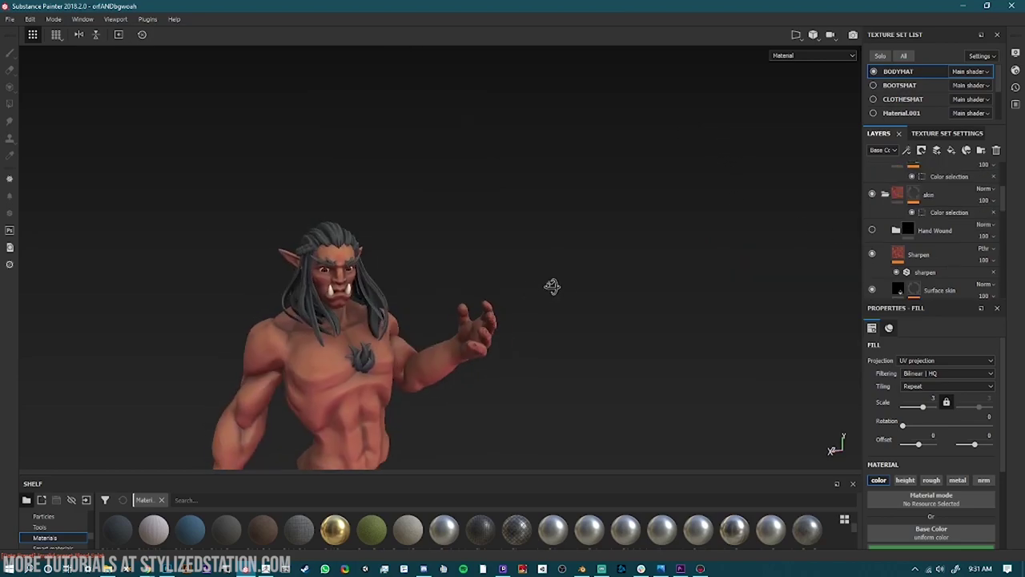
scroll(552, 286, up, 5)
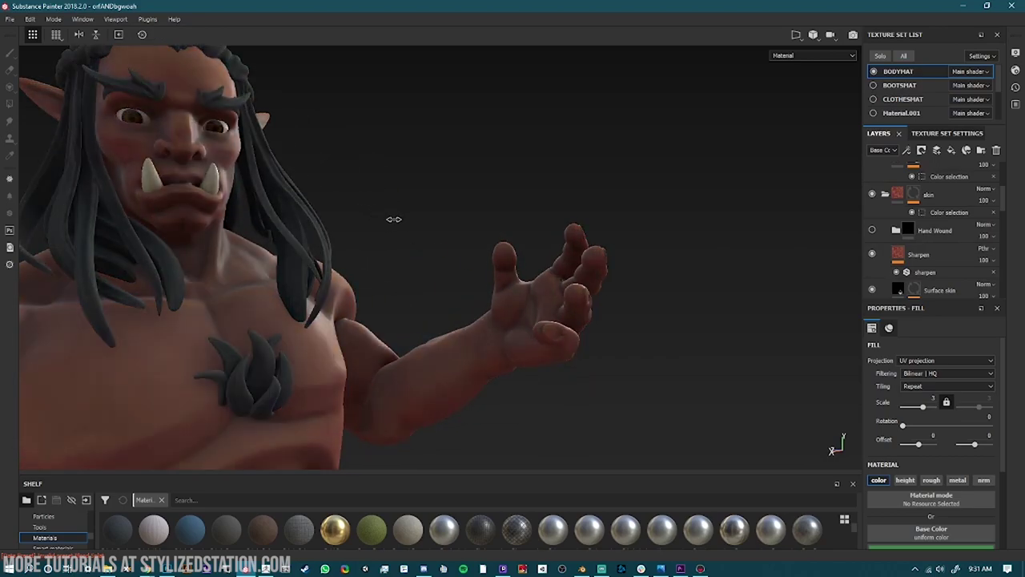
click(873, 230)
mouse_move(407, 200)
alt+mouse_down()
mouse_move(487, 176)
mouse_move(401, 200)
alt+mouse_up()
scroll(531, 270, up, 3)
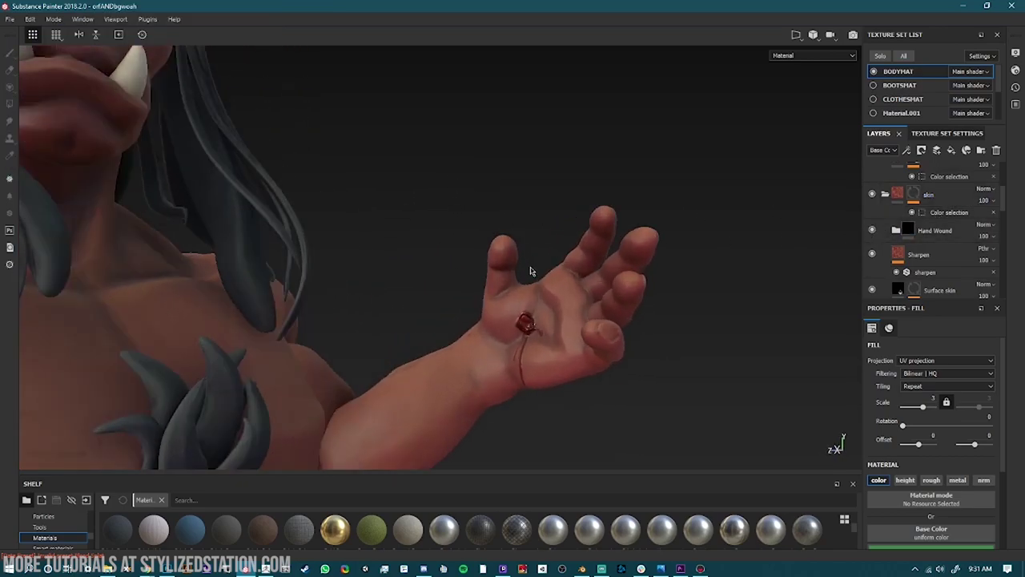
Expand the Hand Wound group and toggle its blood subgroup off and on to compare the palm wound
scroll(543, 413, up, 2)
click(896, 231)
scroll(936, 276, down, 1)
scroll(936, 276, down, 1)
scroll(935, 253, up, 1)
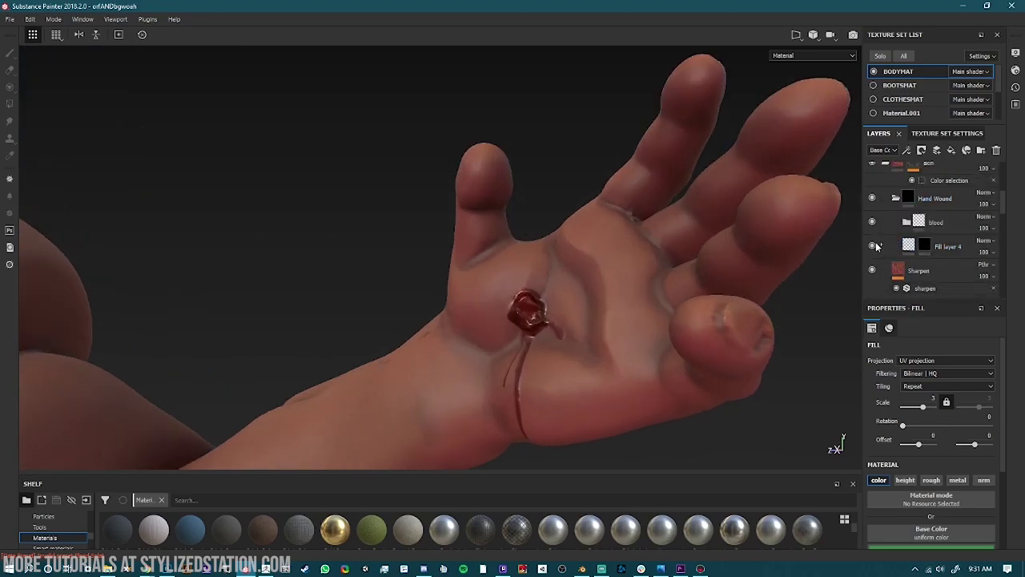
click(874, 222)
click(874, 222)
scroll(507, 224, down, 3)
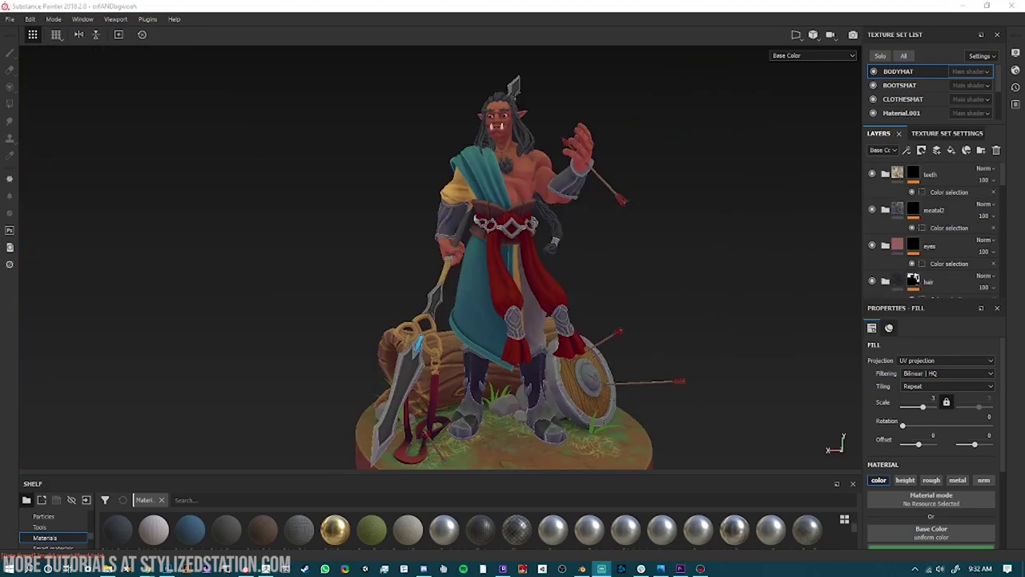
Examine the textured materials on the skin, cloth, bracers, belt, skirt, sword, shield and ground base of the figure
alt+drag(609, 280, 849, 269)
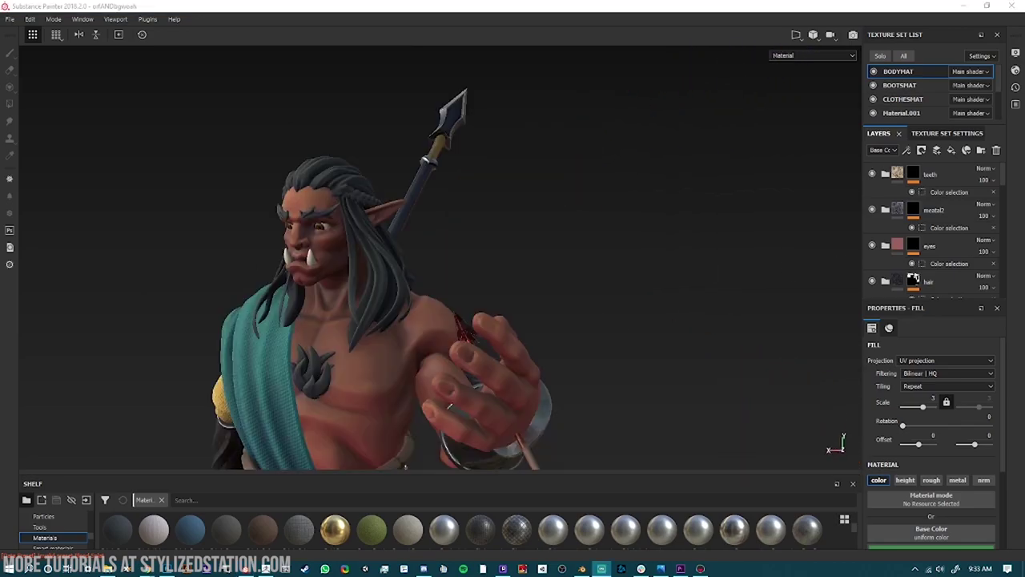
alt+middle_drag(619, 369, 778, 183)
alt+middle_drag(611, 222, 566, 282)
alt+drag(531, 303, 510, 335)
scroll(510, 335, up, 4)
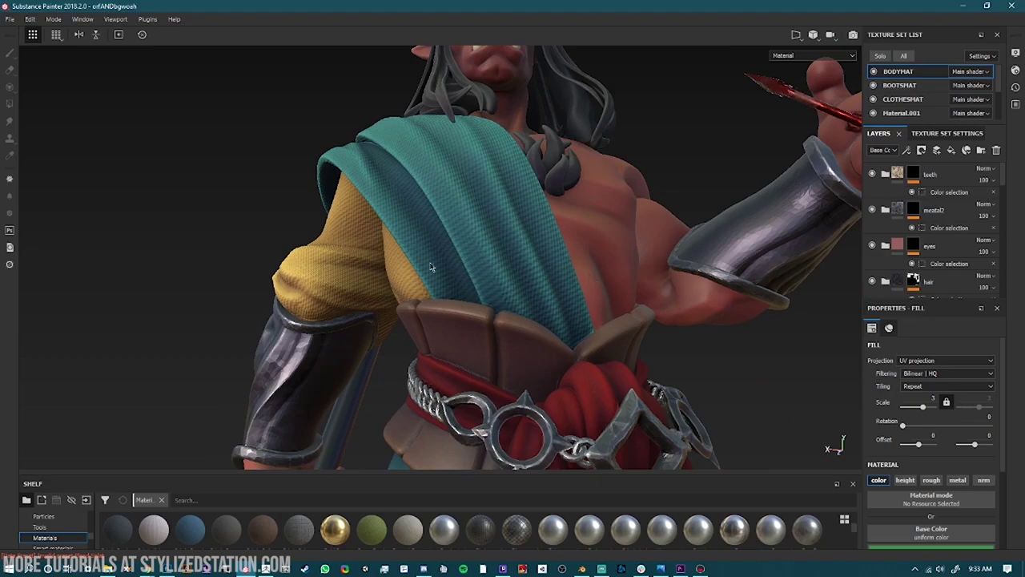
scroll(507, 253, down, 5)
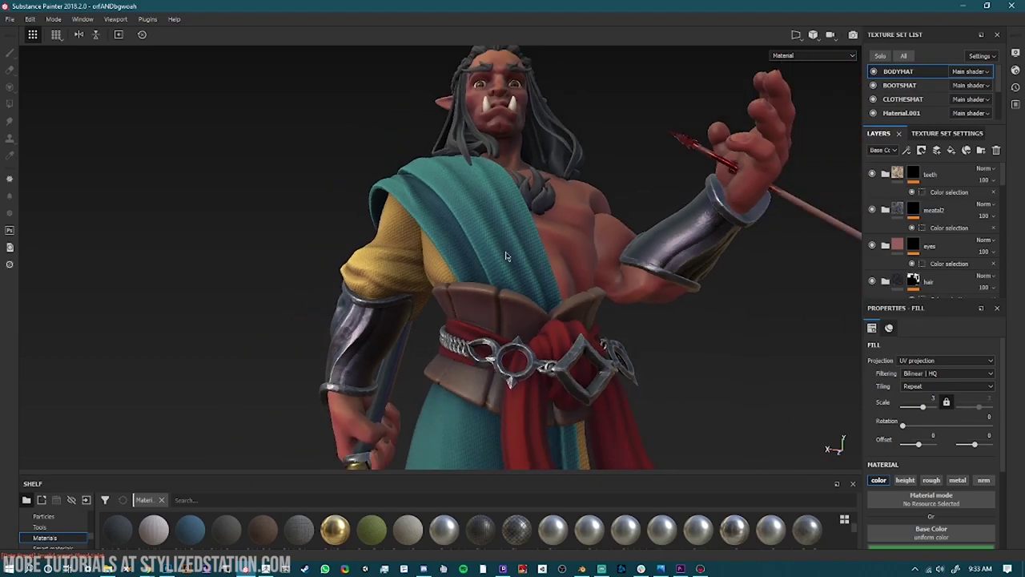
alt+drag(482, 235, 528, 272)
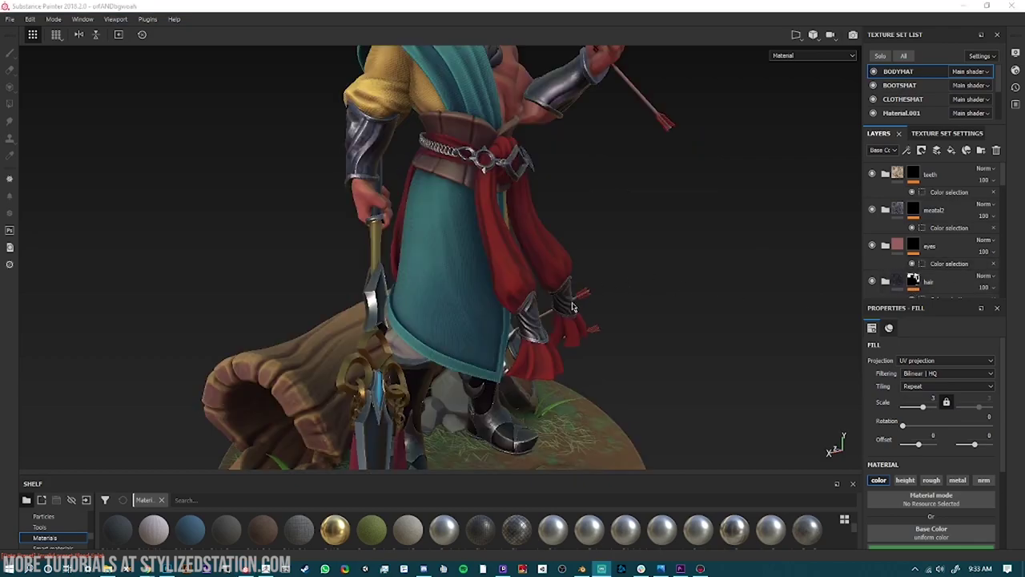
alt+drag(407, 161, 307, 272)
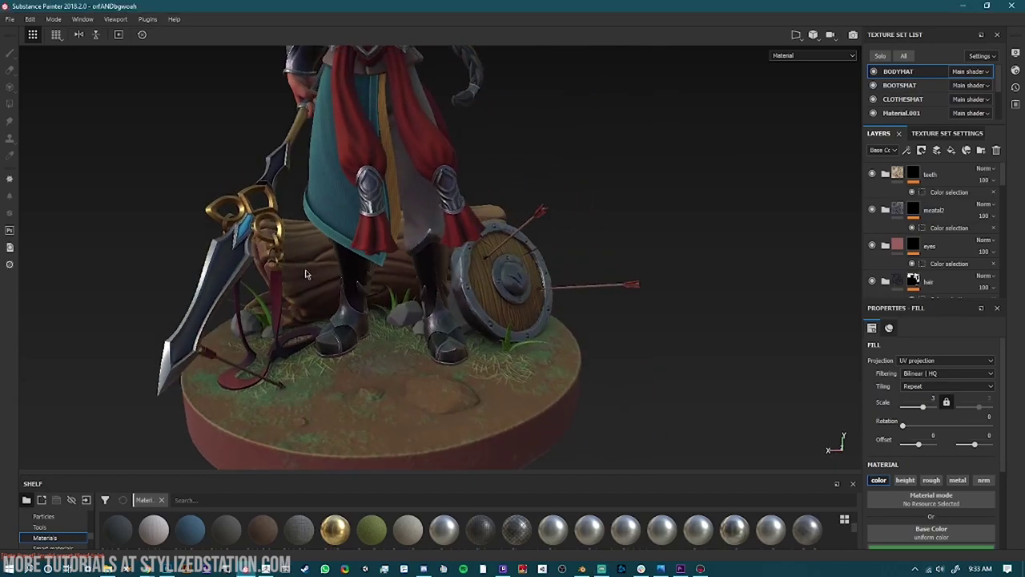
alt+middle_drag(307, 273, 575, 338)
alt+drag(575, 338, 428, 318)
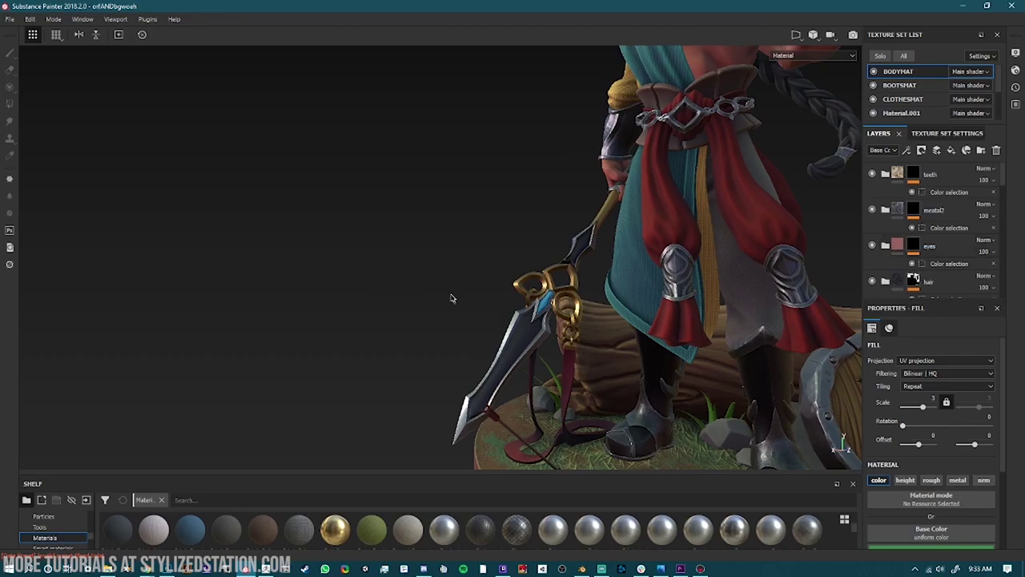
scroll(536, 344, up, 6)
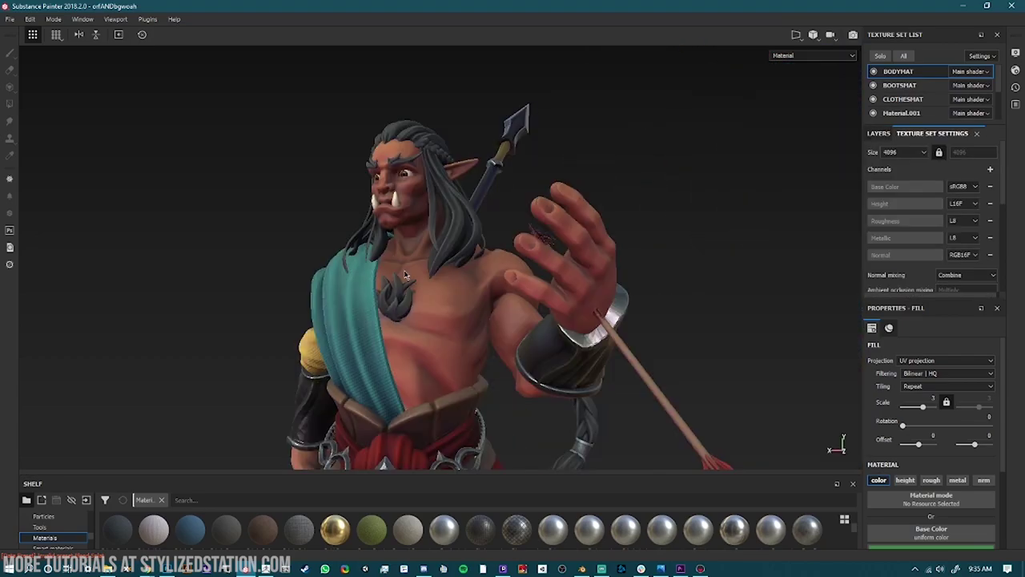
Enlarge the texture set settings area until BODYMAT's full list of mesh maps, from Normal to Thickness, fits
alt+drag(205, 261, 397, 293)
alt+drag(725, 351, 393, 339)
alt+drag(280, 323, 303, 313)
mouse_move(303, 313)
shift+right_down()
mouse_move(219, 305)
mouse_move(264, 306)
mouse_move(245, 305)
shift+right_up()
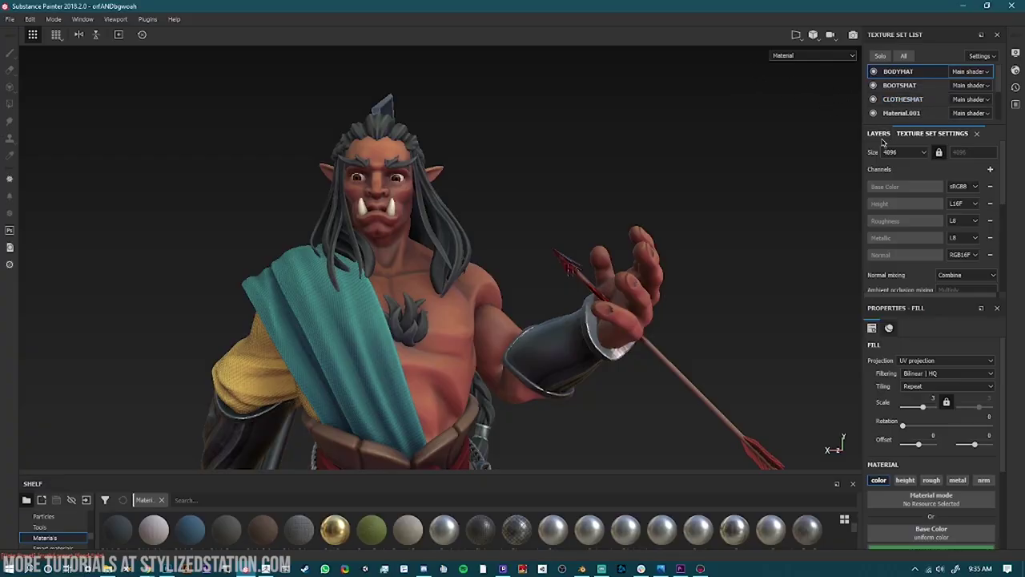
scroll(913, 254, down, 5)
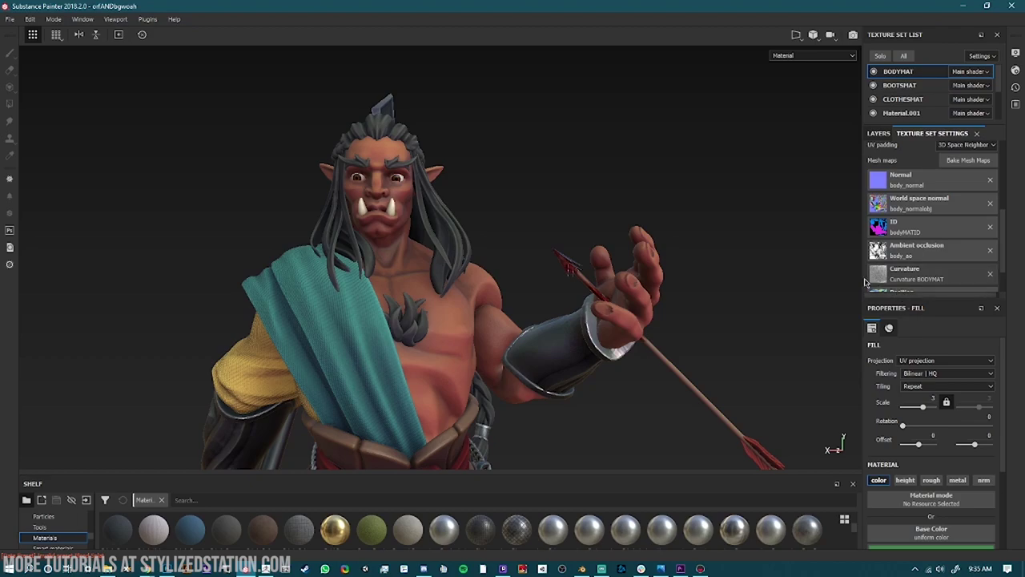
drag(863, 263, 734, 264)
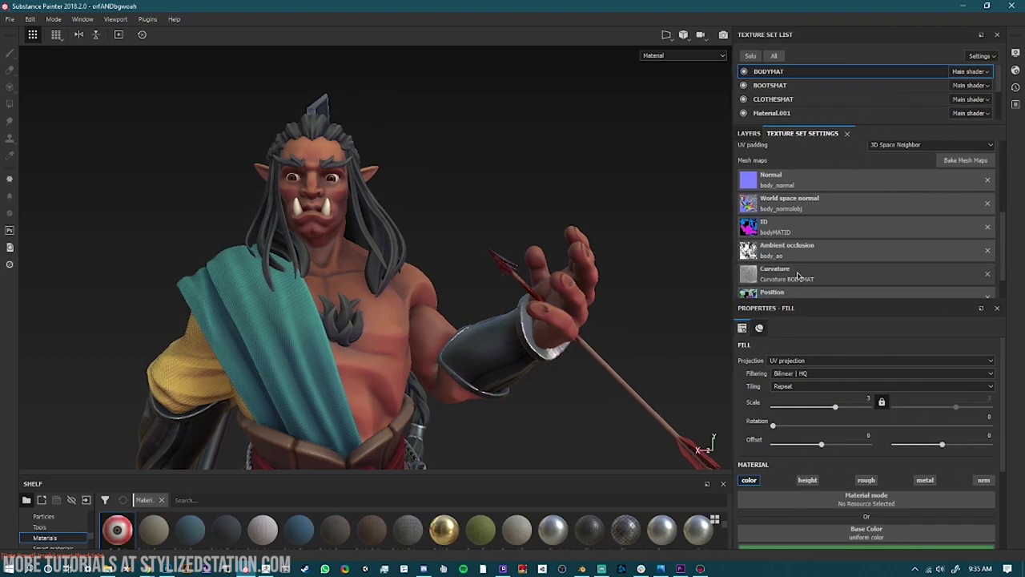
drag(825, 299, 828, 455)
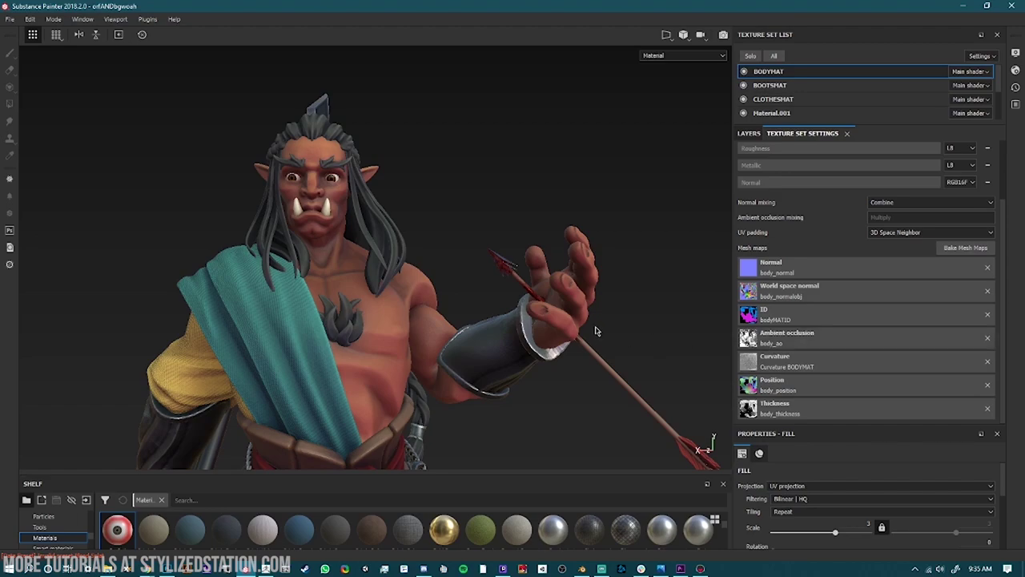
alt+drag(541, 386, 387, 409)
alt+drag(588, 406, 581, 408)
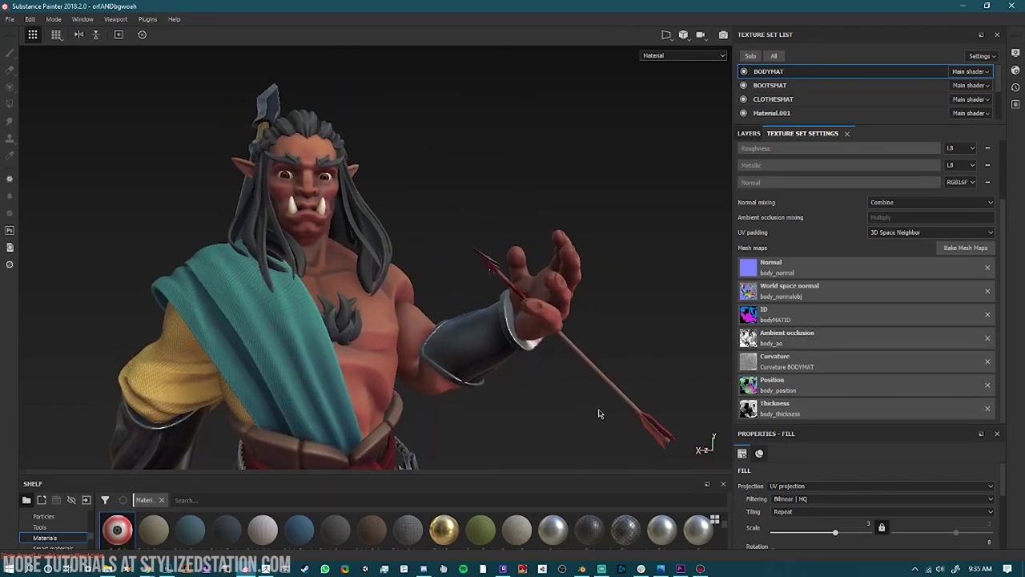
alt+middle_drag(496, 409, 556, 299)
alt+drag(556, 299, 620, 389)
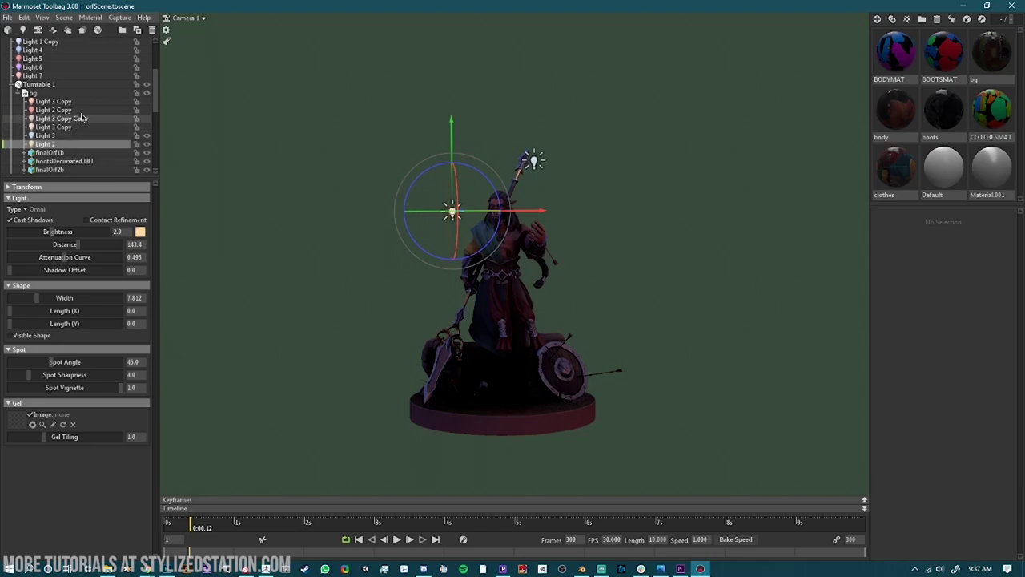
Turn on the hidden Light 2 and Light 3 copies in the bg group, scrubbing the turntable's start to check the lighting
drag(190, 526, 170, 525)
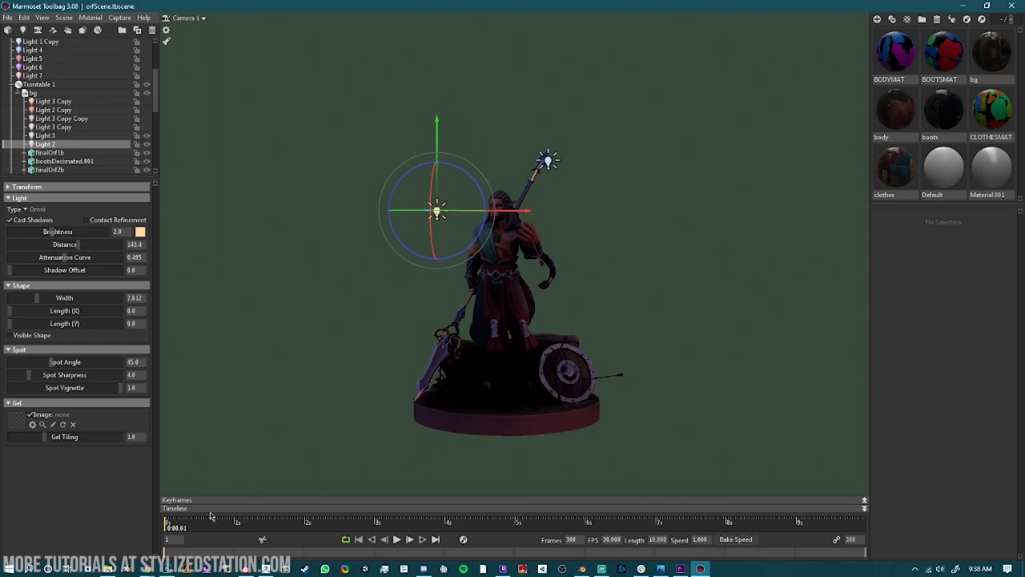
drag(204, 522, 168, 527)
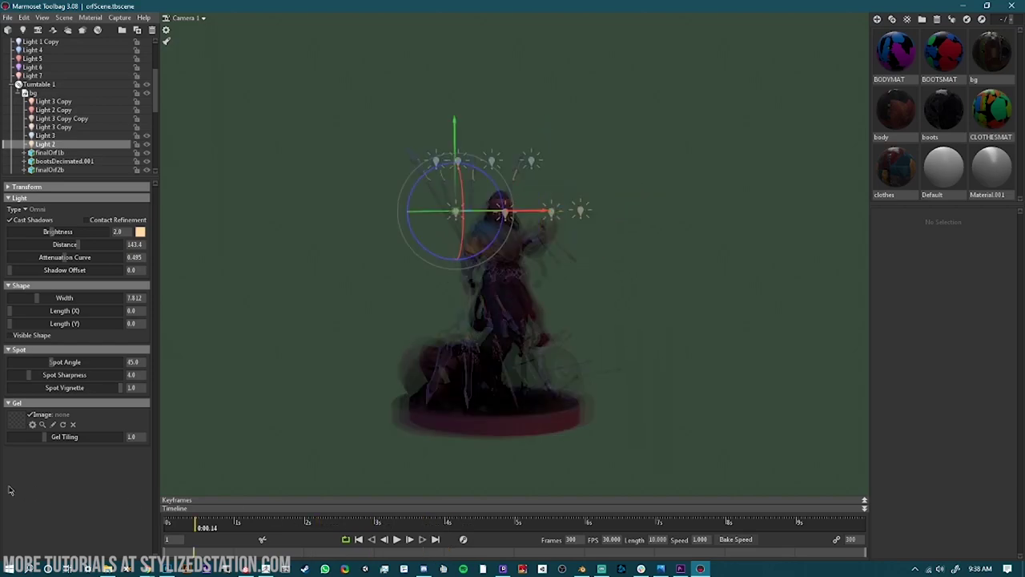
click(146, 118)
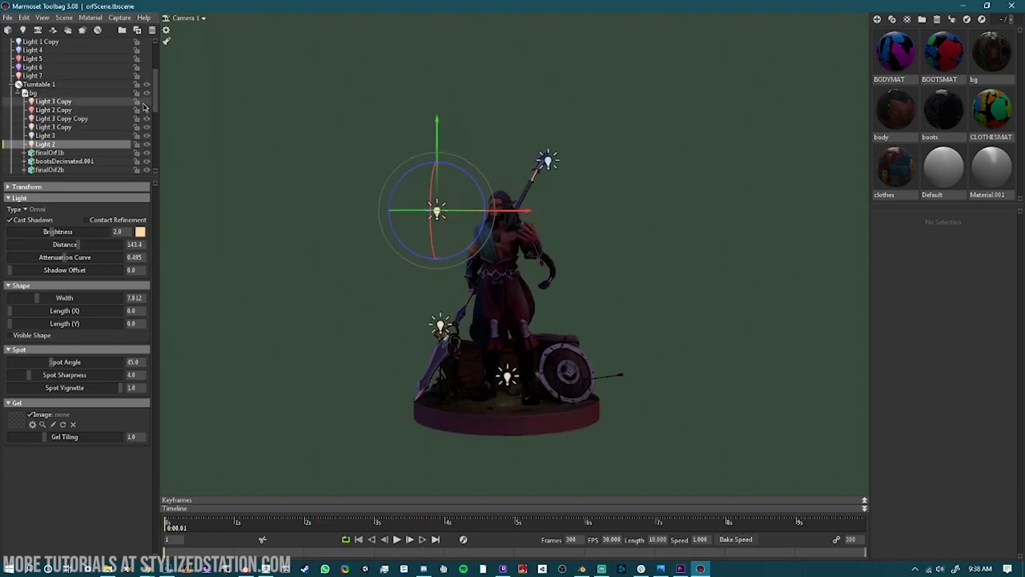
click(146, 109)
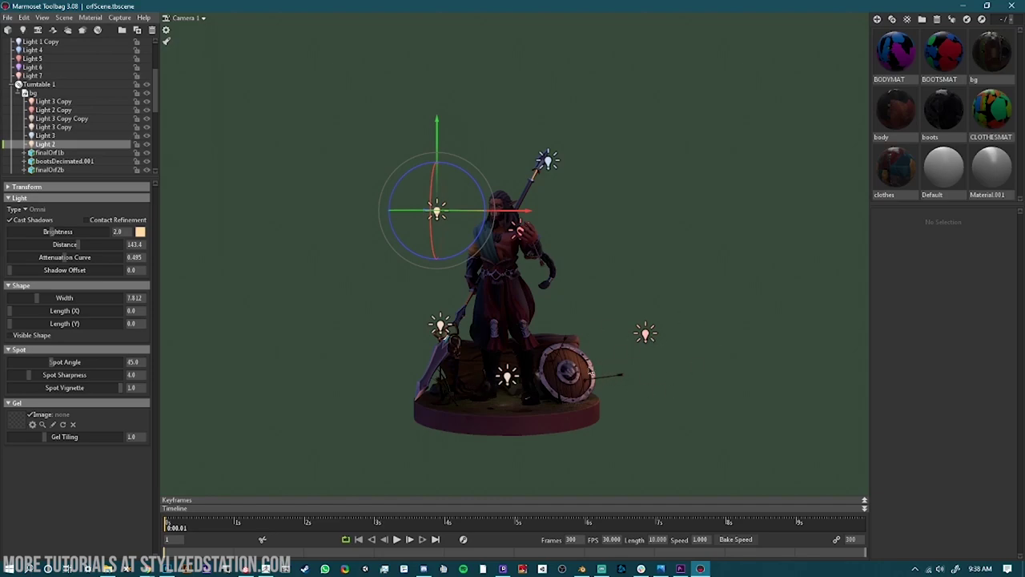
mouse_move(172, 525)
mouse_down()
mouse_move(232, 524)
mouse_move(169, 525)
mouse_up()
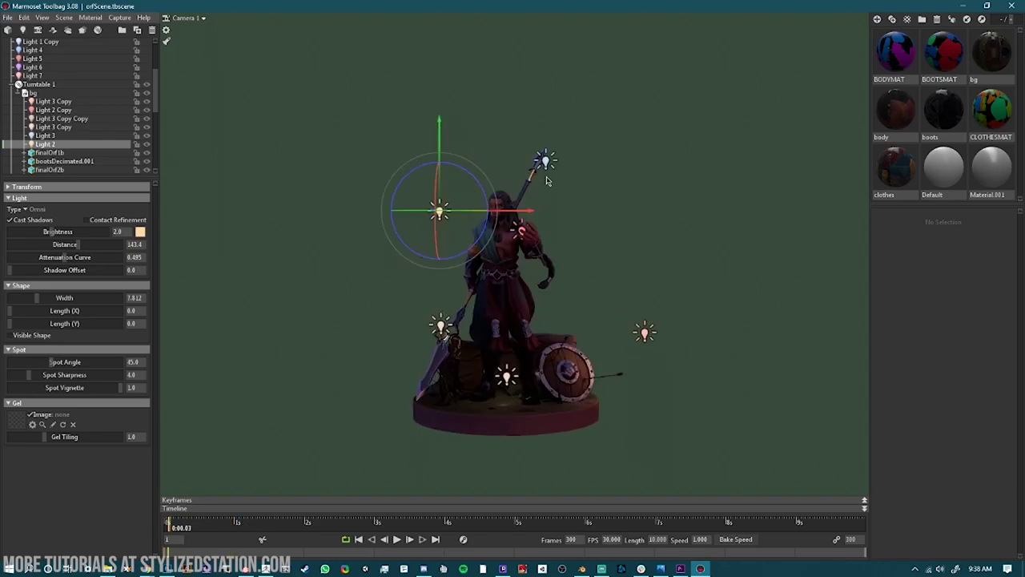
click(220, 245)
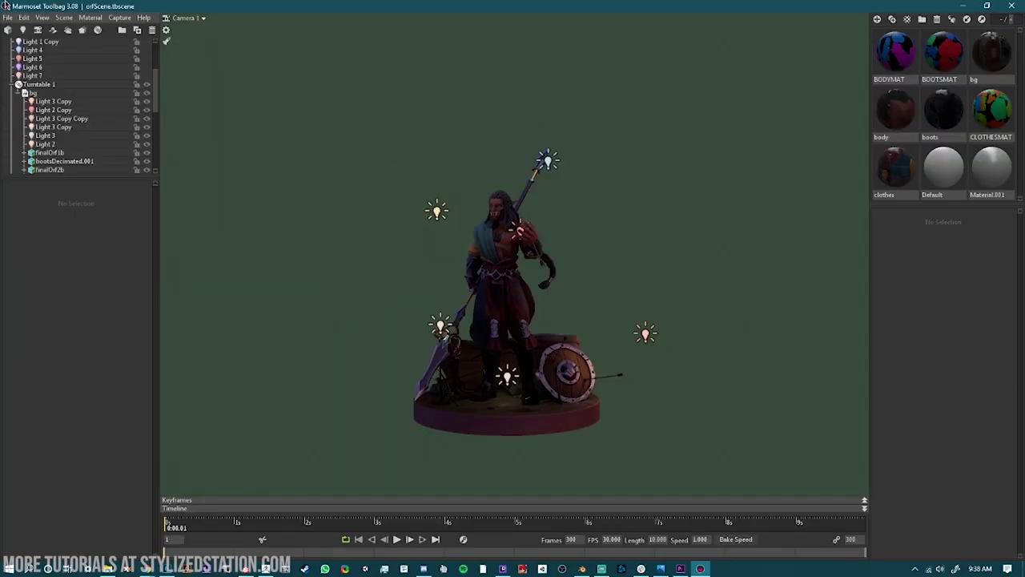
Turn on Light 7, Light 6, Light 5, Light 4, Light 1 Copy and Light 1, comparing the figure with and without Light 1
scroll(80, 152, up, 2)
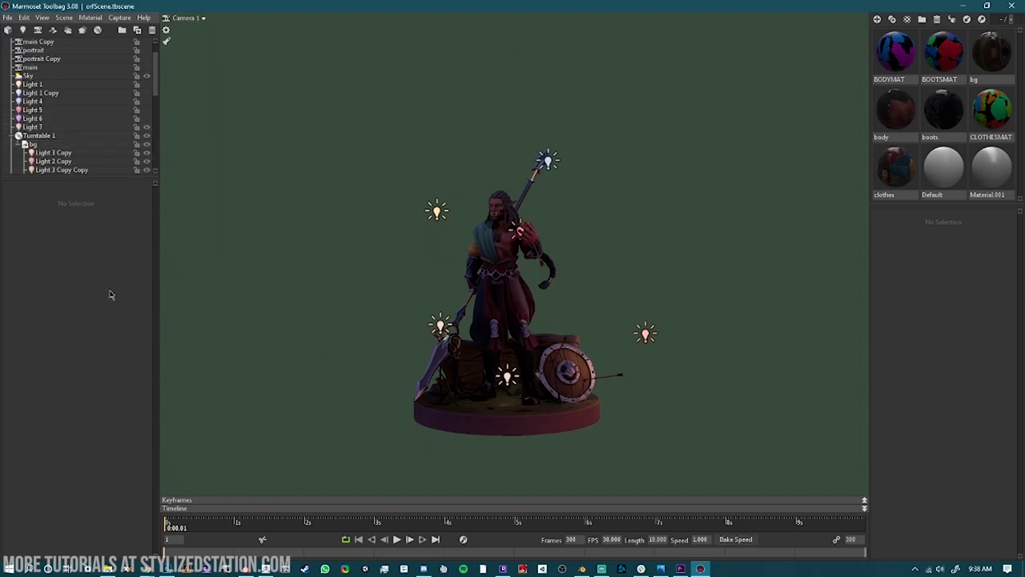
click(146, 109)
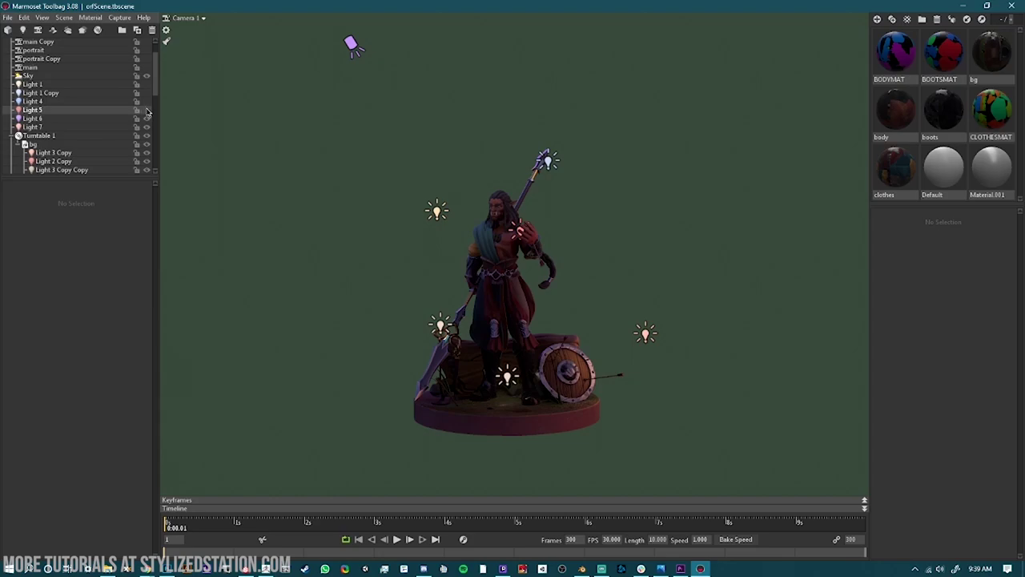
click(147, 110)
click(147, 93)
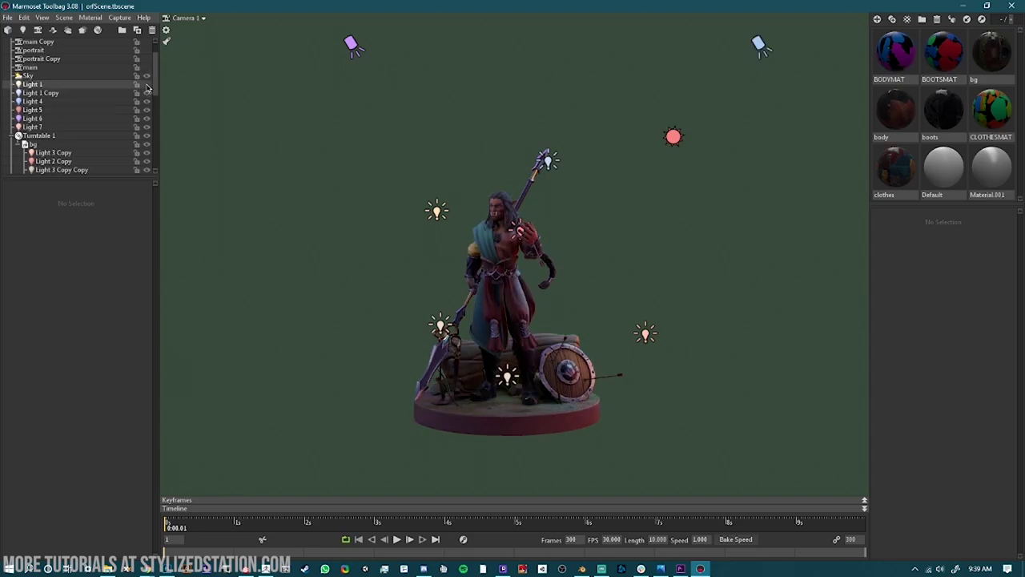
click(146, 84)
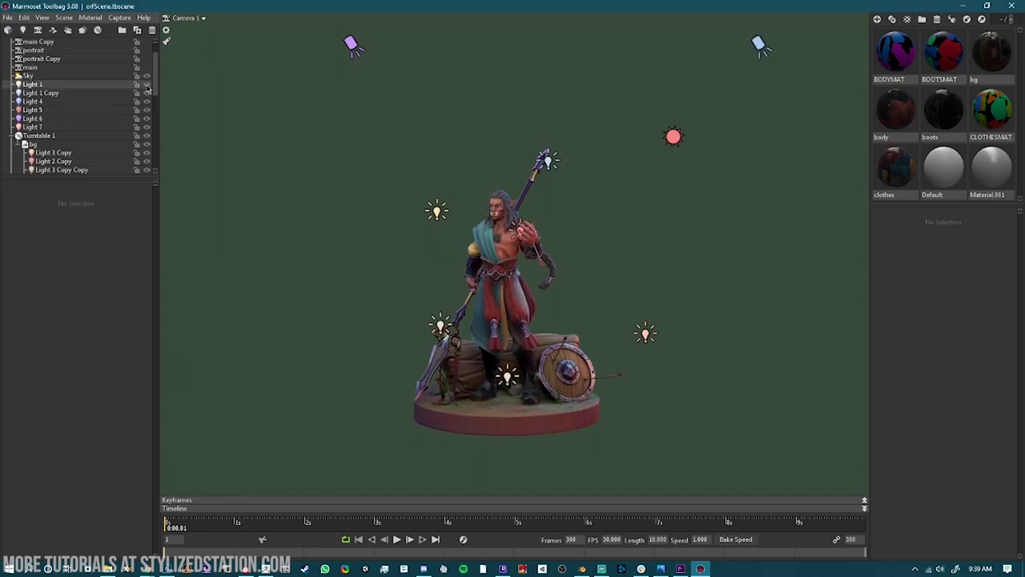
click(146, 85)
click(146, 85)
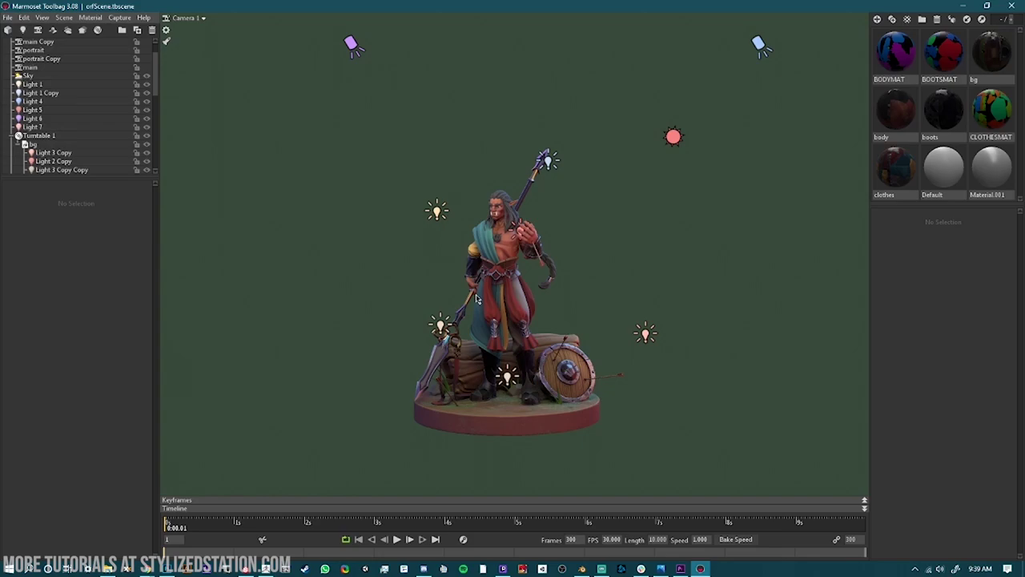
Examine the fully lit figure up close and preview the turntable rotation from its first frame in the main camera view
scroll(480, 274, up, 3)
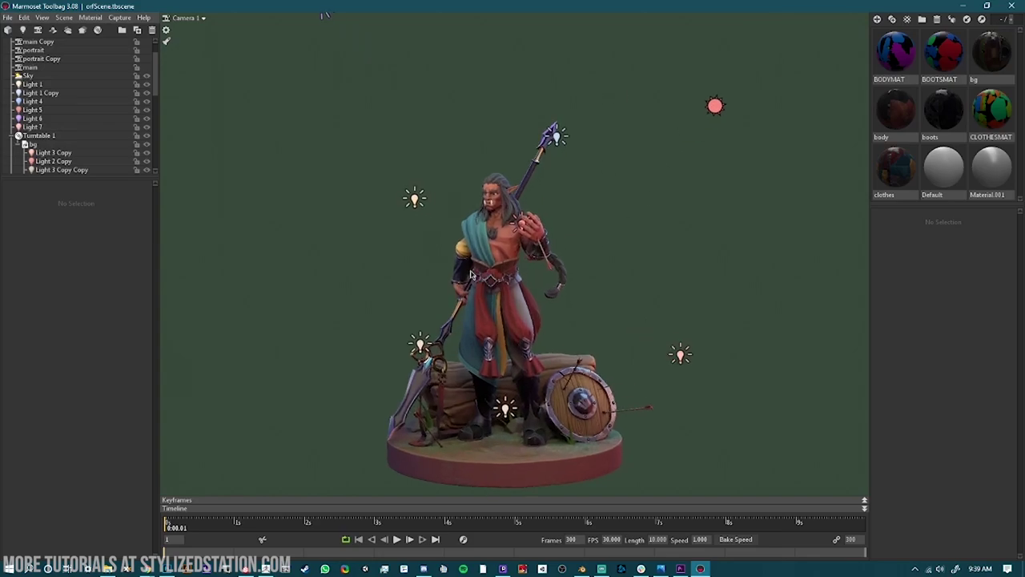
drag(409, 326, 398, 316)
middle_drag(518, 321, 550, 298)
drag(549, 298, 521, 314)
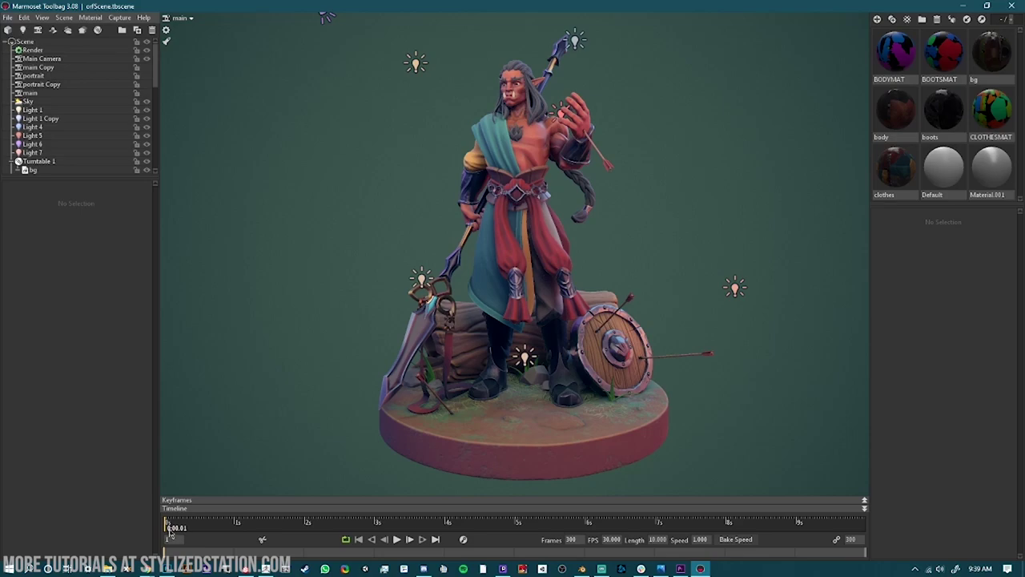
drag(169, 531, 292, 530)
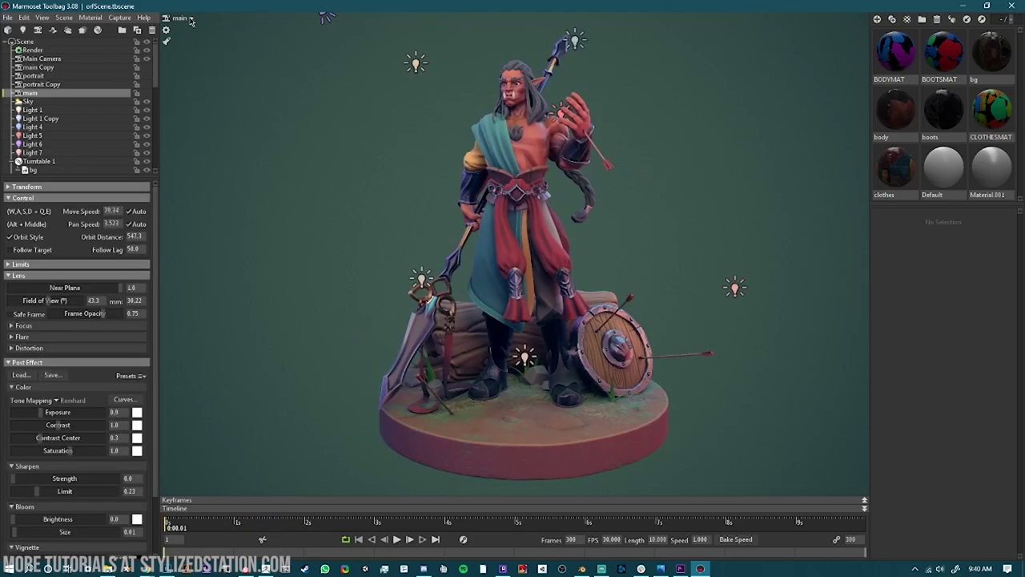
Switch the view to Camera 1 and back to the main camera to compare the figure without and with post effects
click(190, 19)
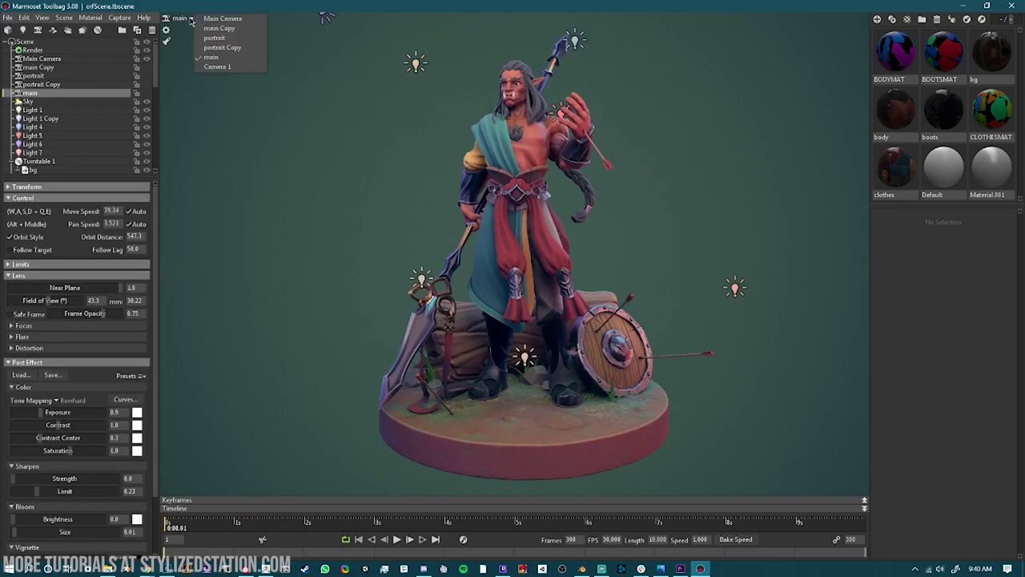
click(217, 68)
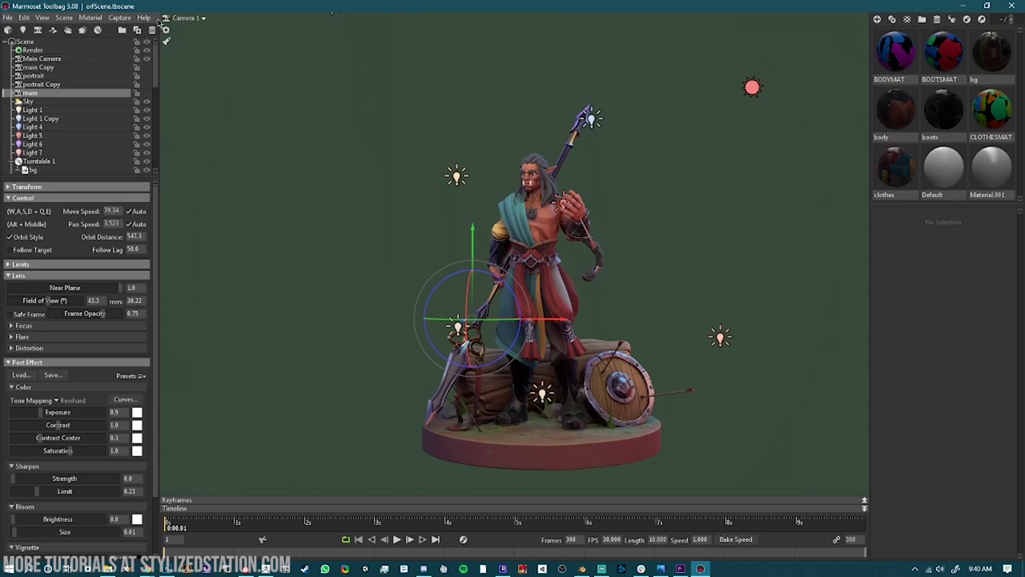
click(205, 18)
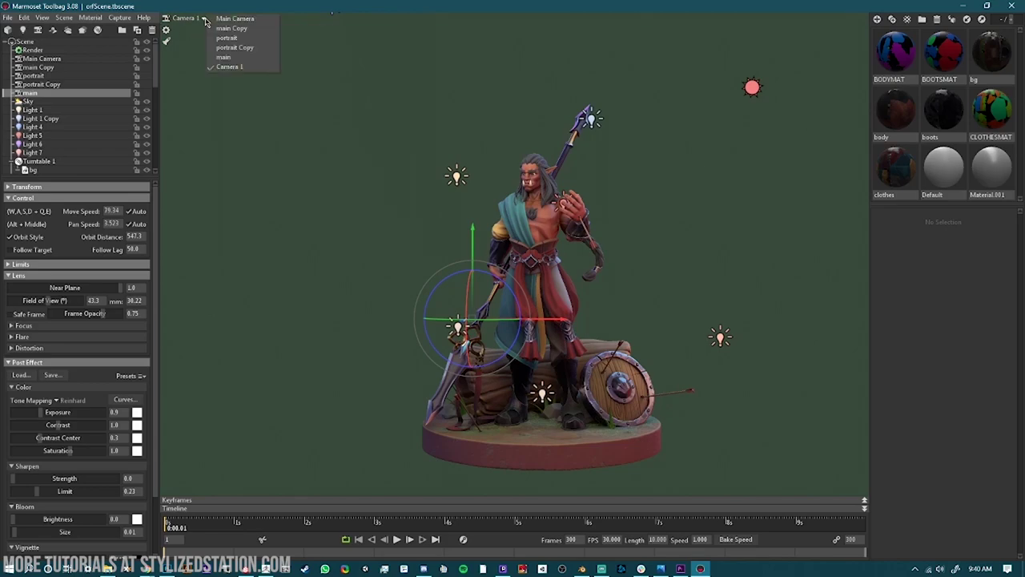
click(223, 58)
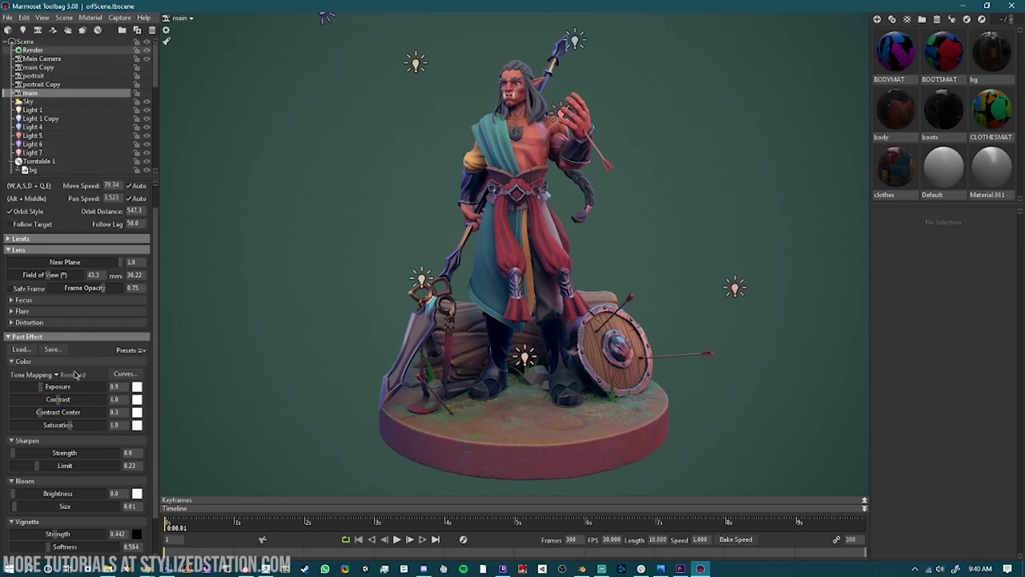
Review the main camera's Post Effect settings and open its RGB colour curves for inspection
scroll(35, 449, down, 2)
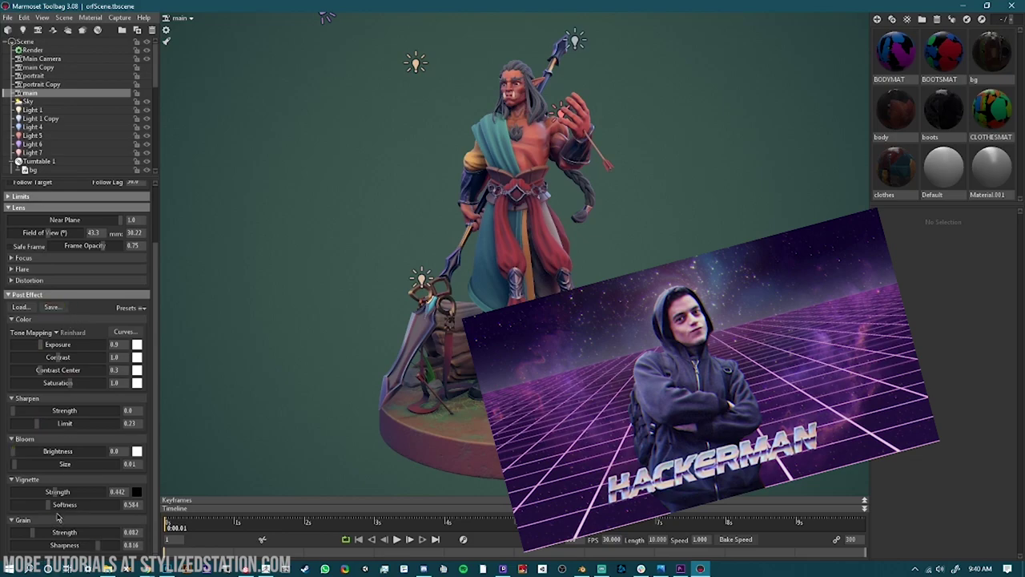
click(133, 331)
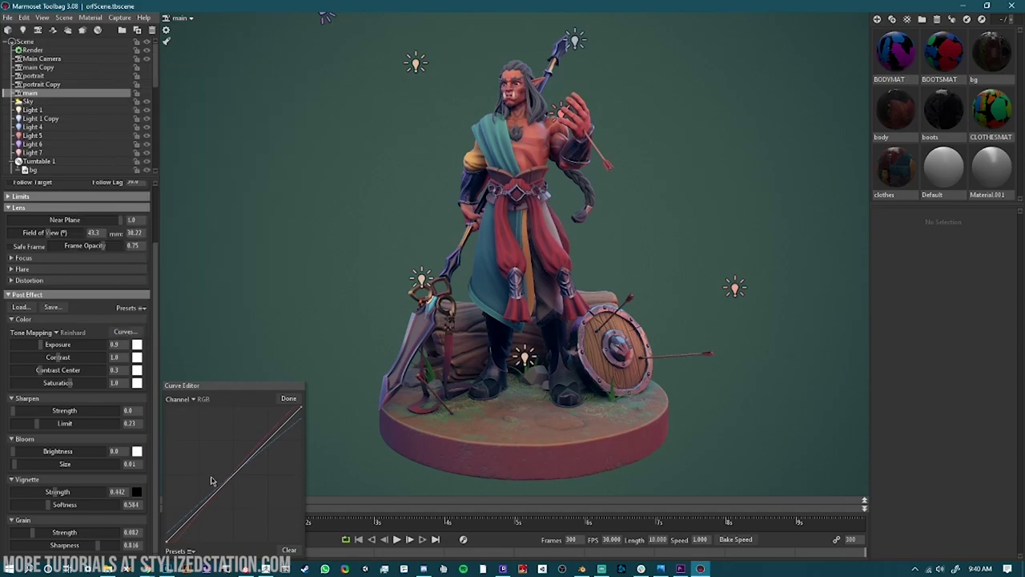
scroll(240, 480, up, 3)
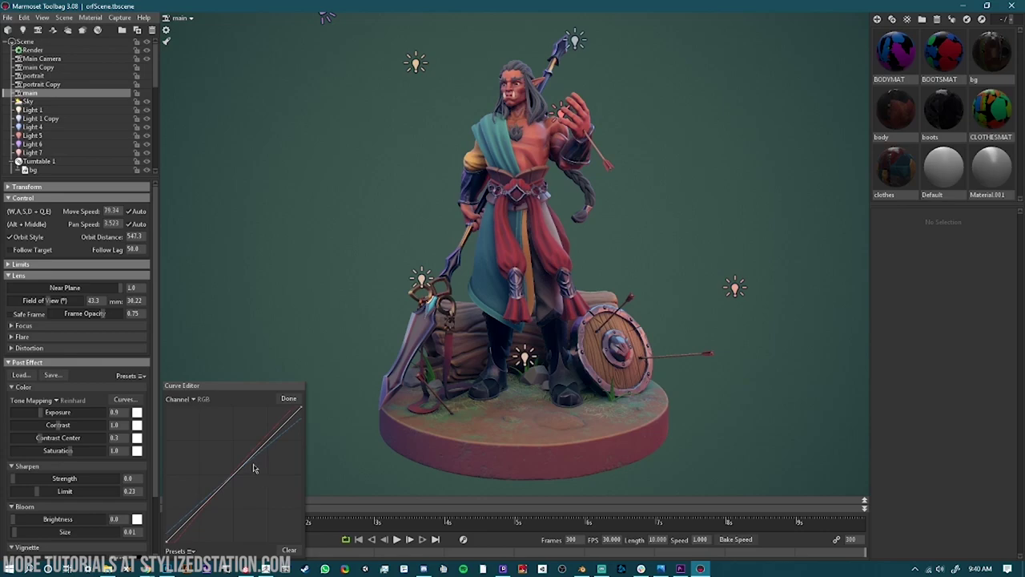
Switch the view to the portrait camera
click(177, 17)
click(232, 38)
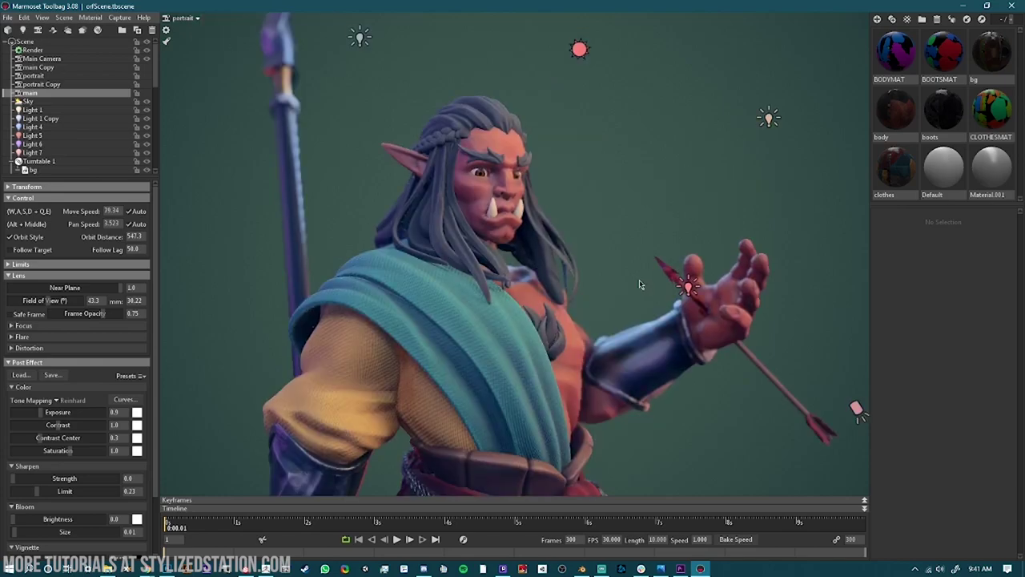
Switch the view to the portrait Copy camera to show the close-up of the weapon and base
click(198, 18)
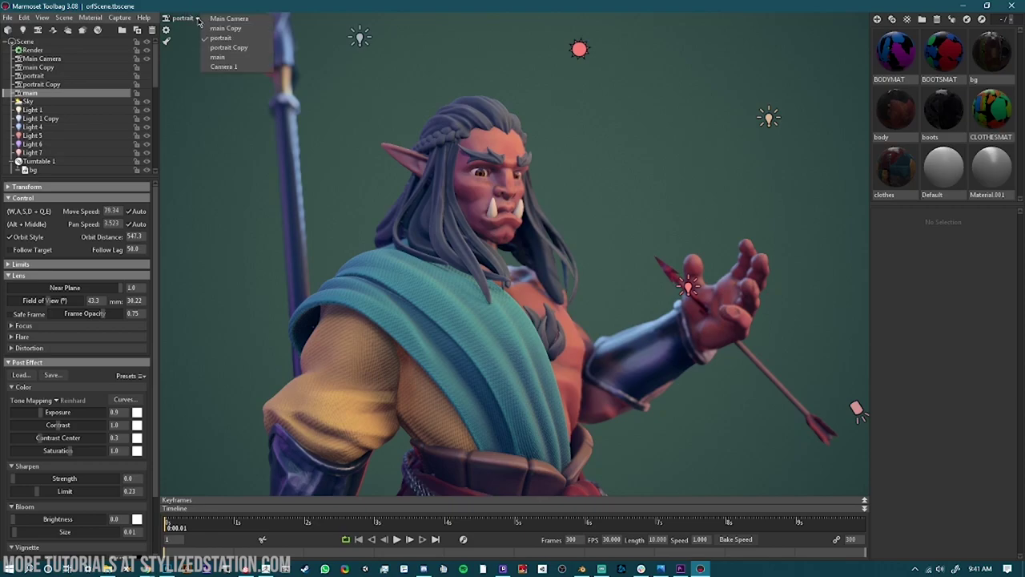
click(225, 50)
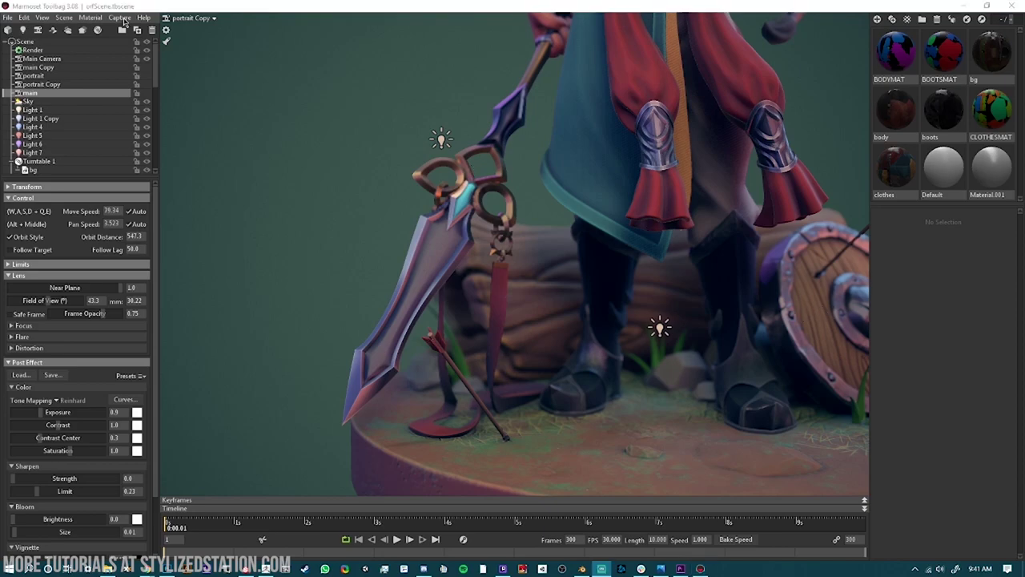
Review the image and video capture settings, accept them as they are, and reopen them for another look
click(121, 18)
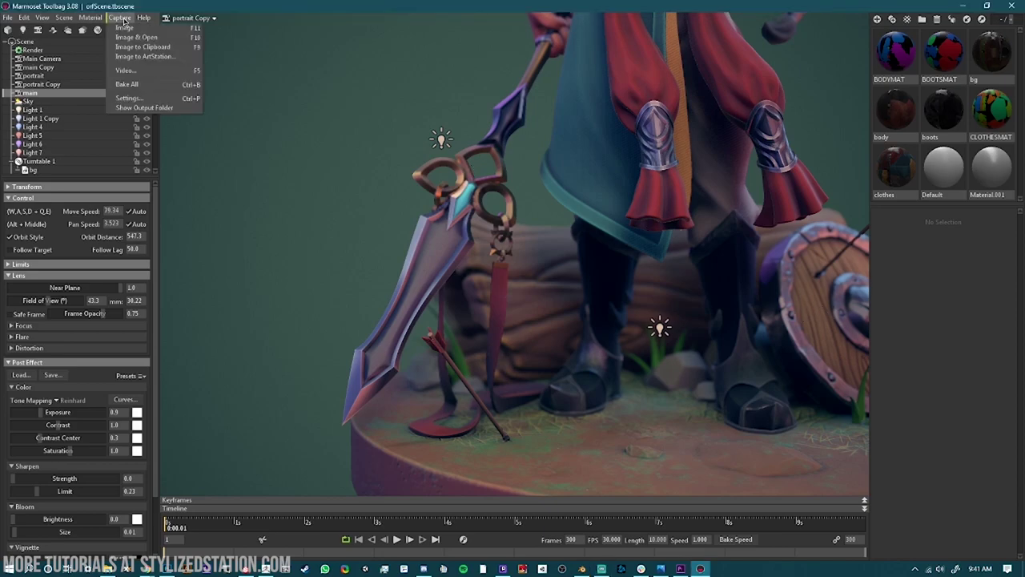
click(128, 98)
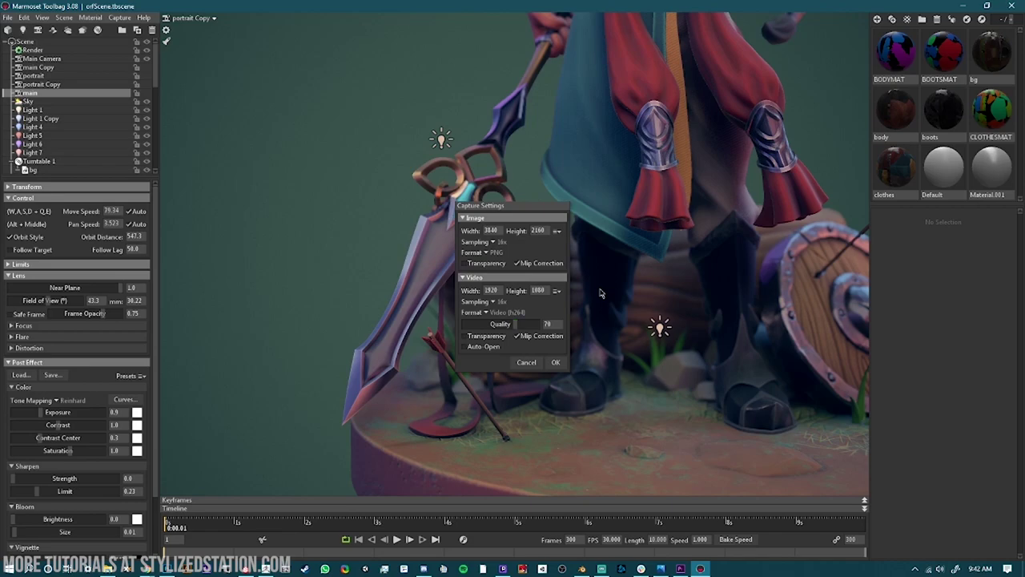
click(556, 363)
click(122, 19)
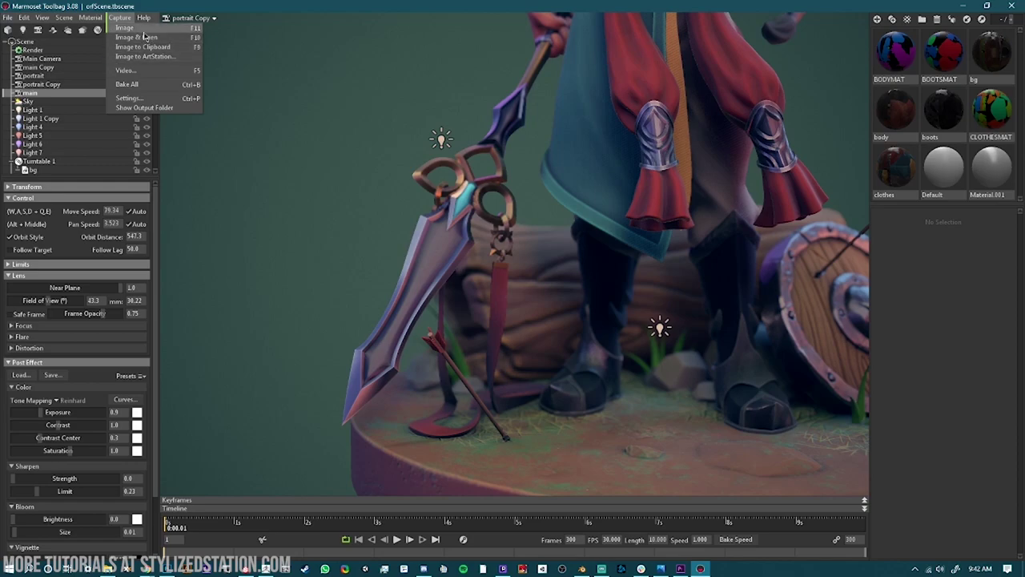
click(128, 98)
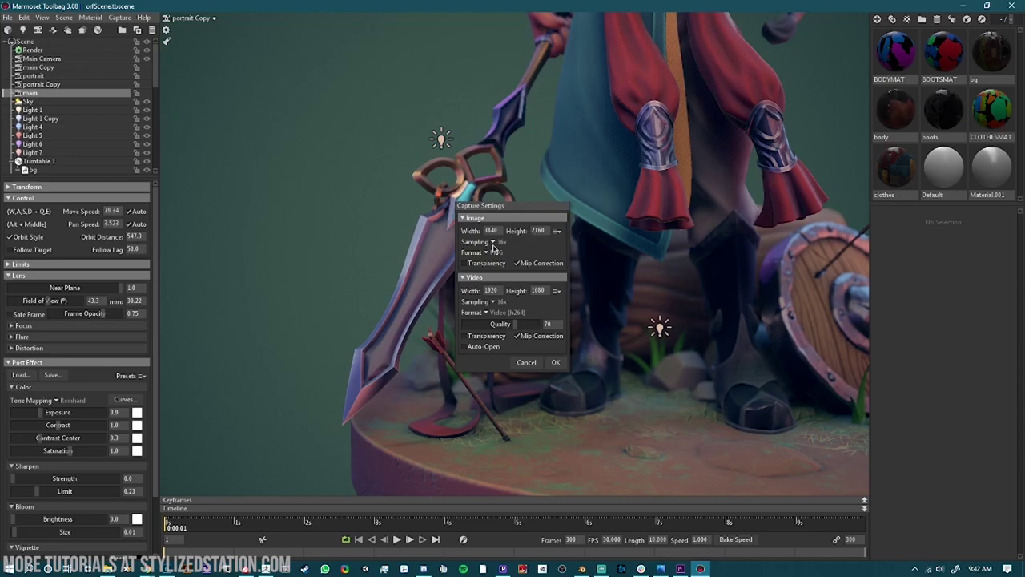